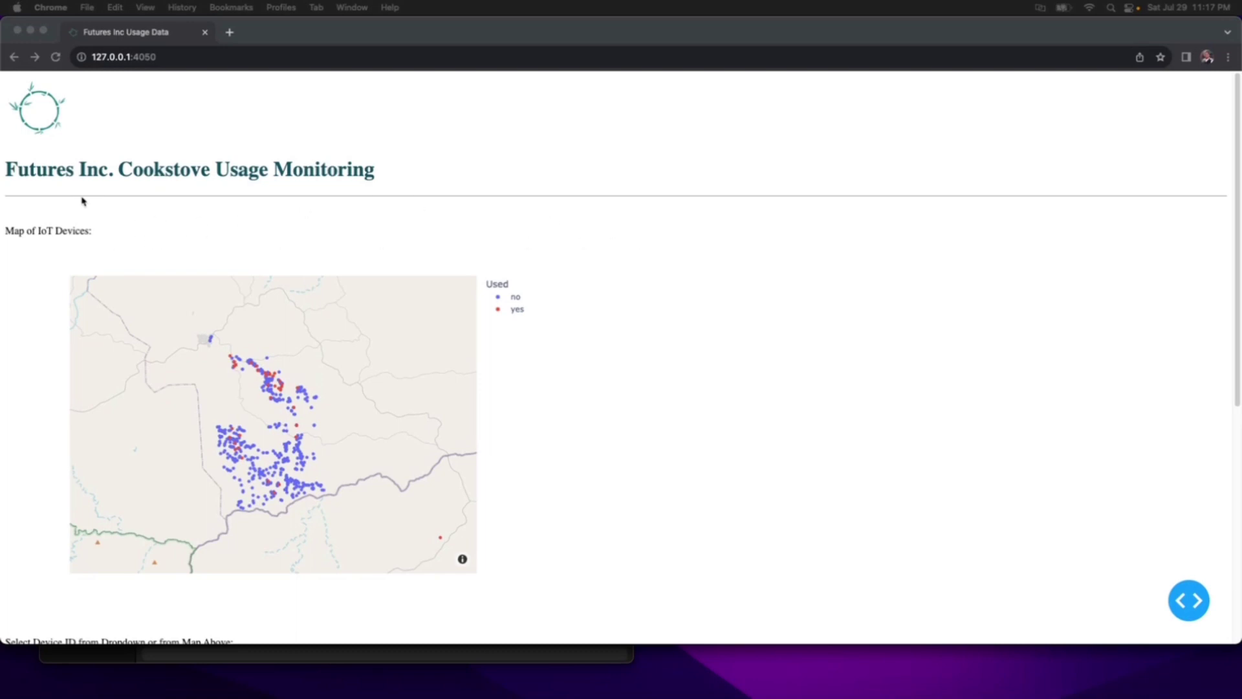
Reload the cookstove dashboard at 127.0.0.1:4050 and bring the map of IoT devices into view.
left_click(184, 61)
key("Return")
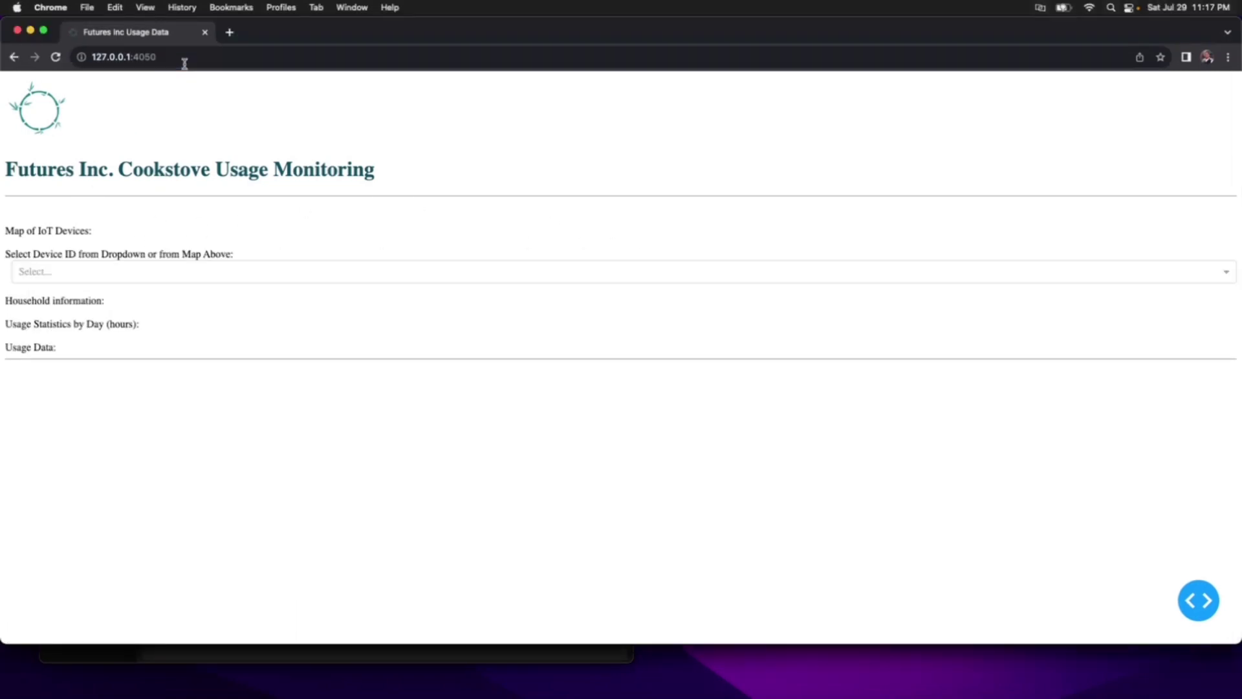
scroll(37, 291, "down", 6)
scroll(37, 292, "up", 4)
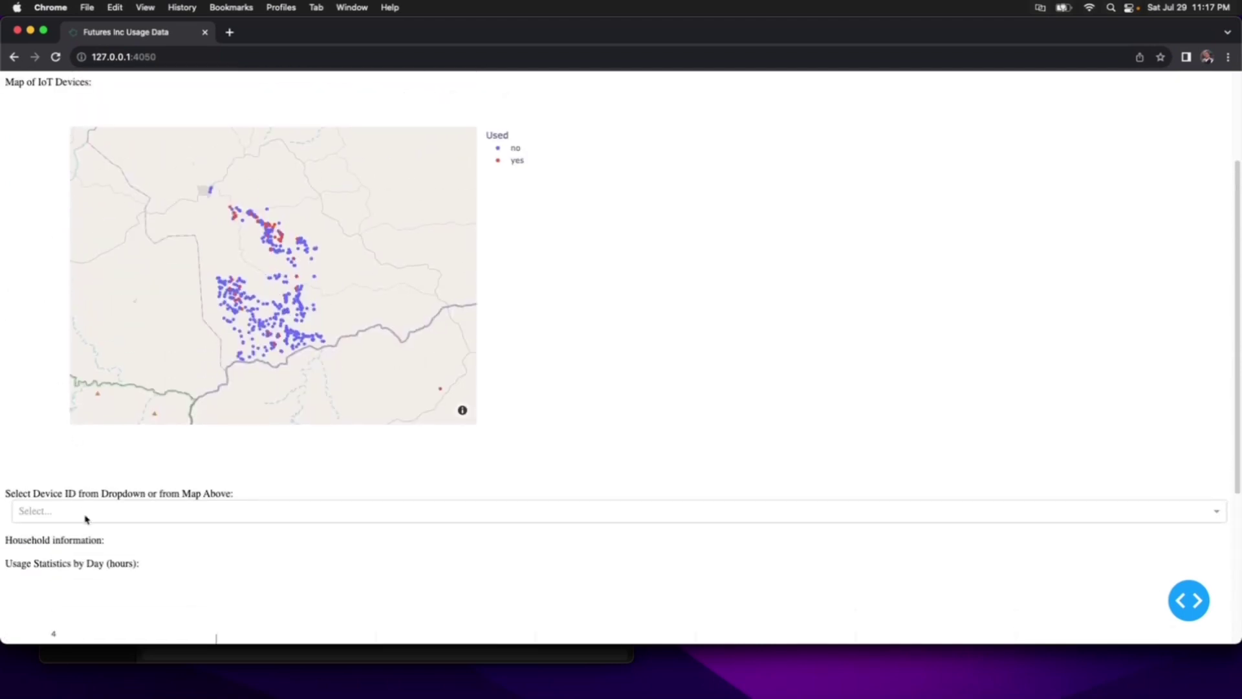
mouse_move(223, 198)
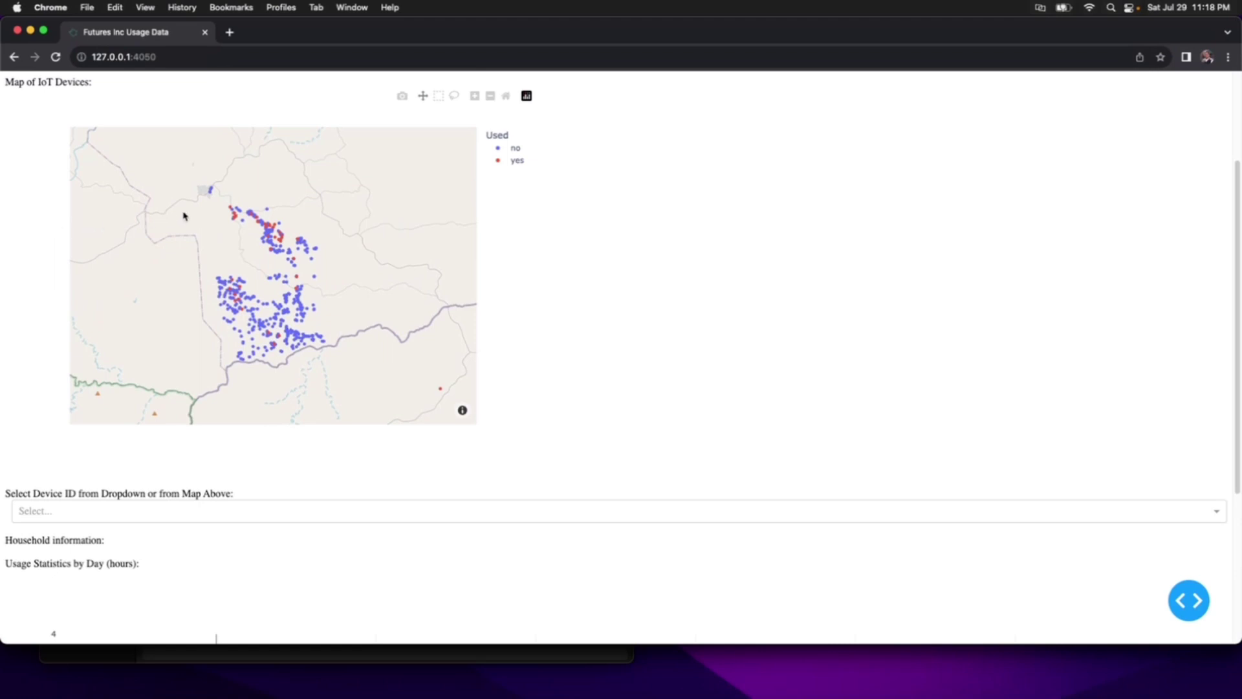
scroll(44, 218, "up", 2)
scroll(44, 218, "up", 1)
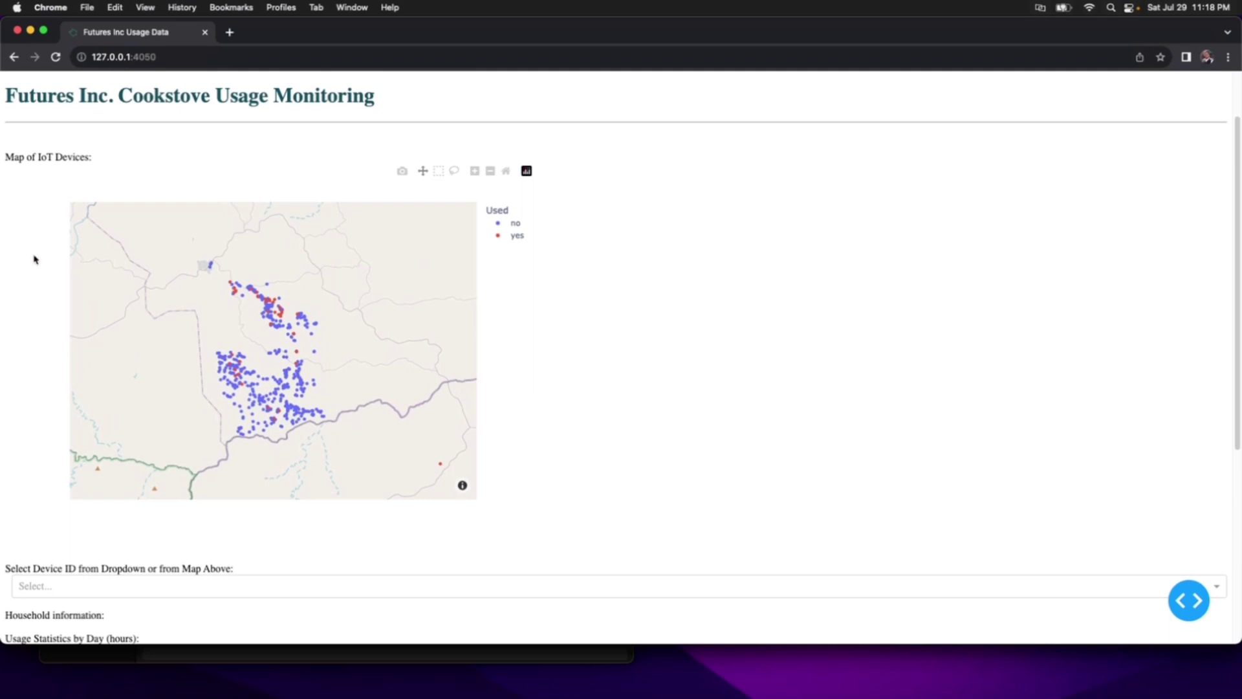
Select device 3ba262af-31b7-46 in the map's northwestern cluster and hide the callback error list.
left_click(210, 268)
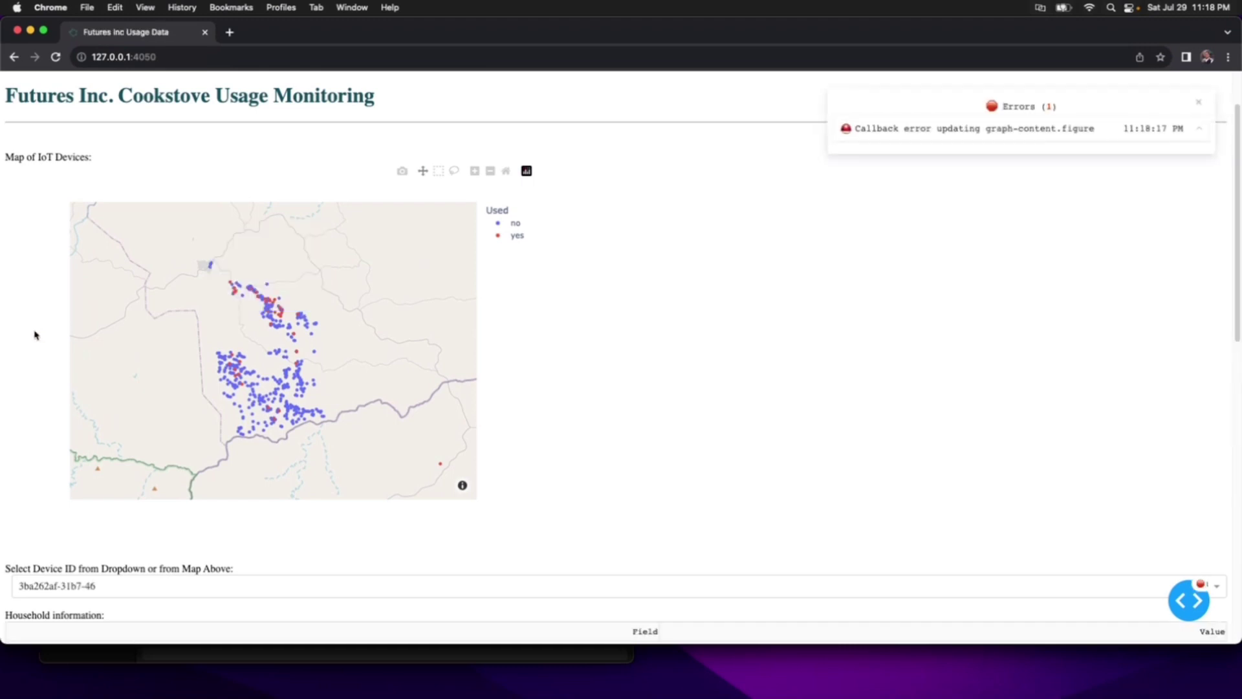
scroll(34, 334, "down", 3)
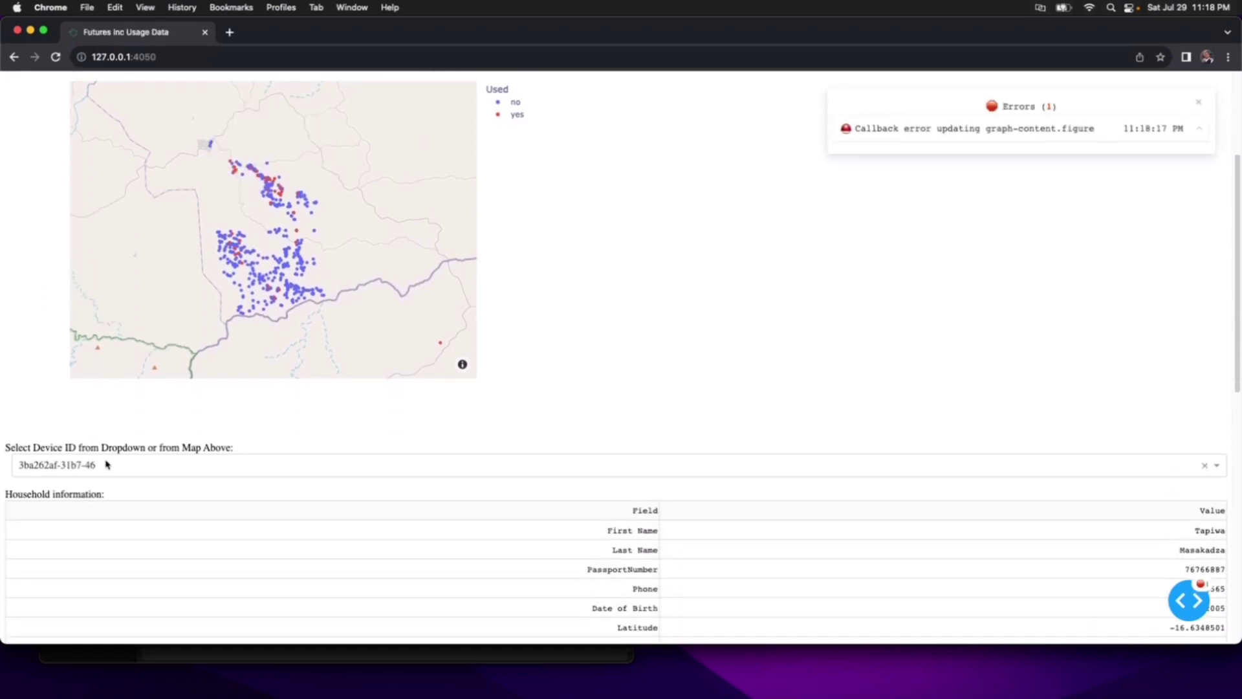
left_click(1189, 601)
left_click(1103, 605)
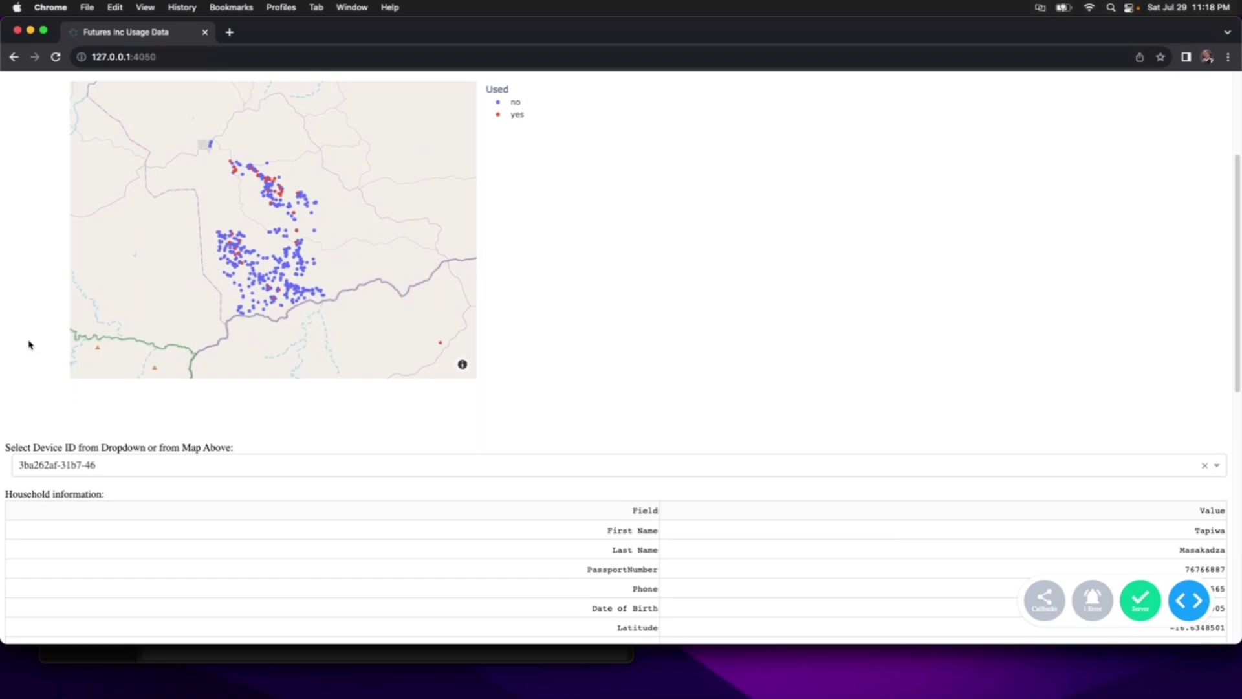
Examine the selected device's household information, daily usage statistics and usage data.
scroll(145, 344, "down", 7)
scroll(604, 372, "up", 3)
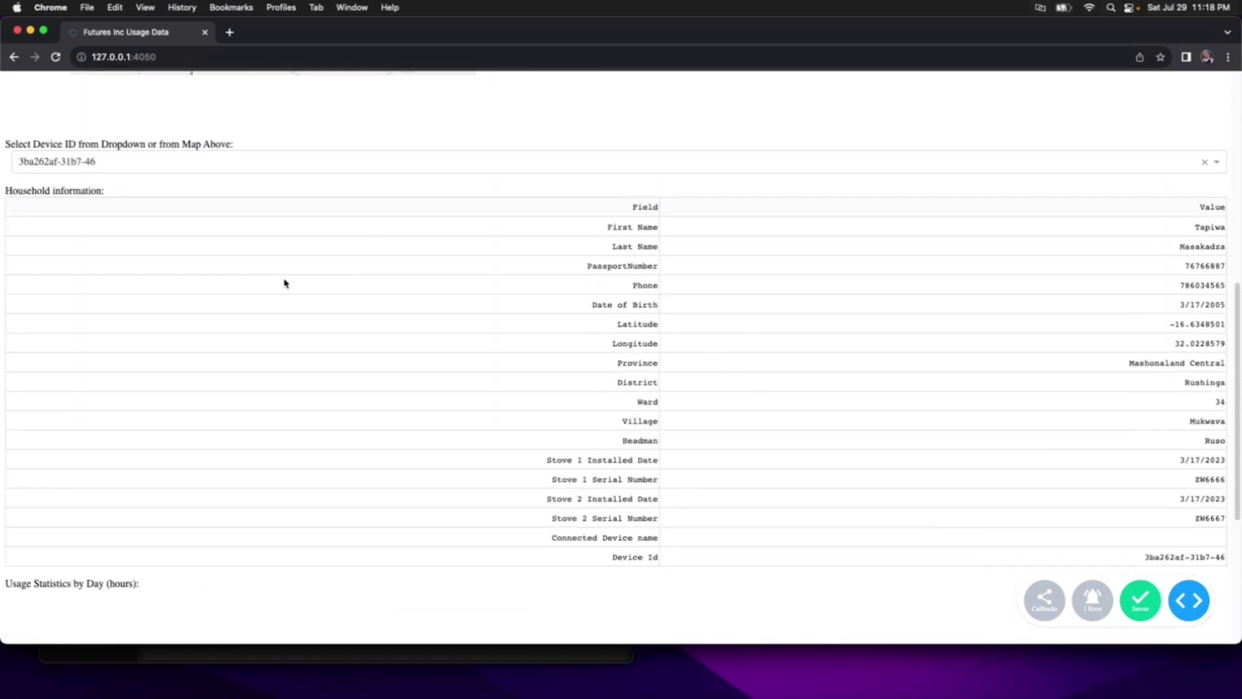
scroll(281, 278, "down", 5)
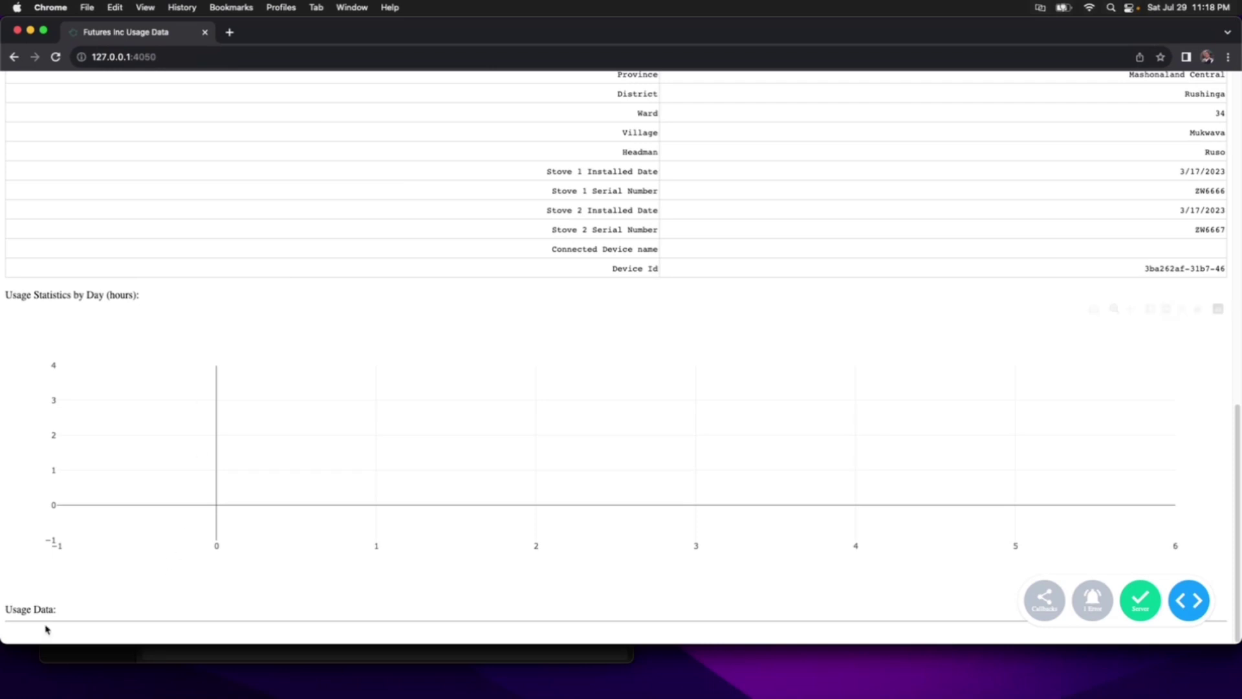
Select the device marked as used, 46b01182-f079-4d, near the centre of the map.
scroll(67, 527, "up", 13)
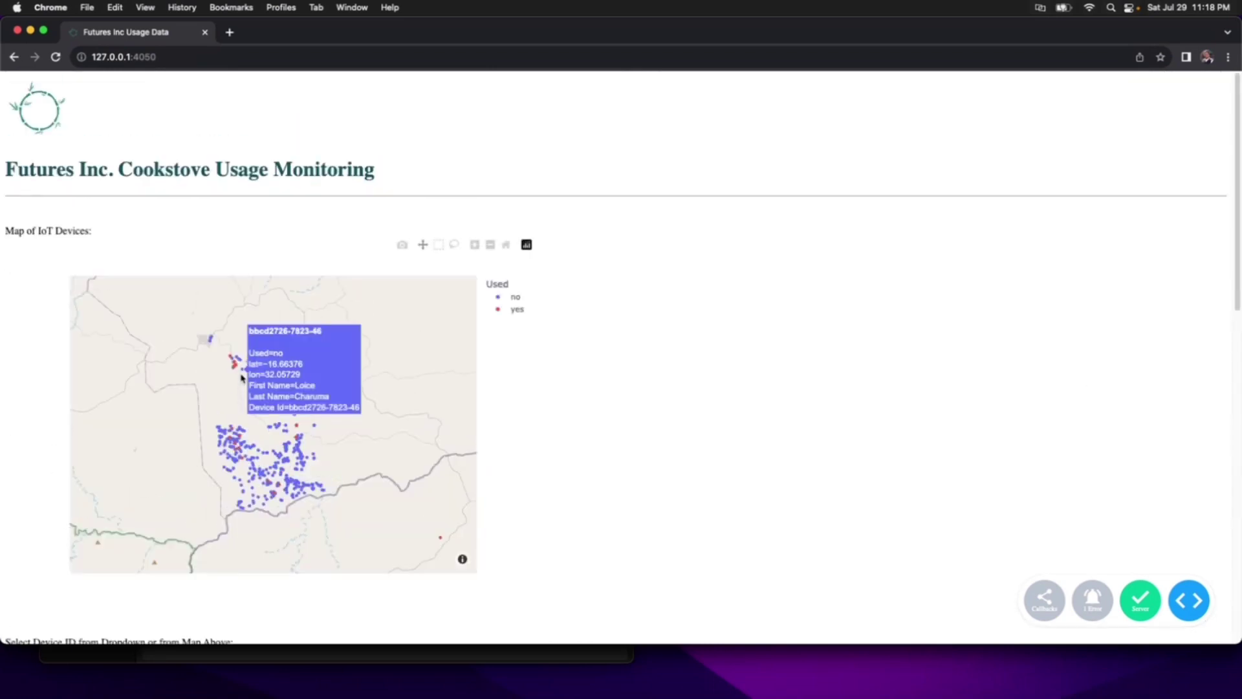
mouse_move(302, 427)
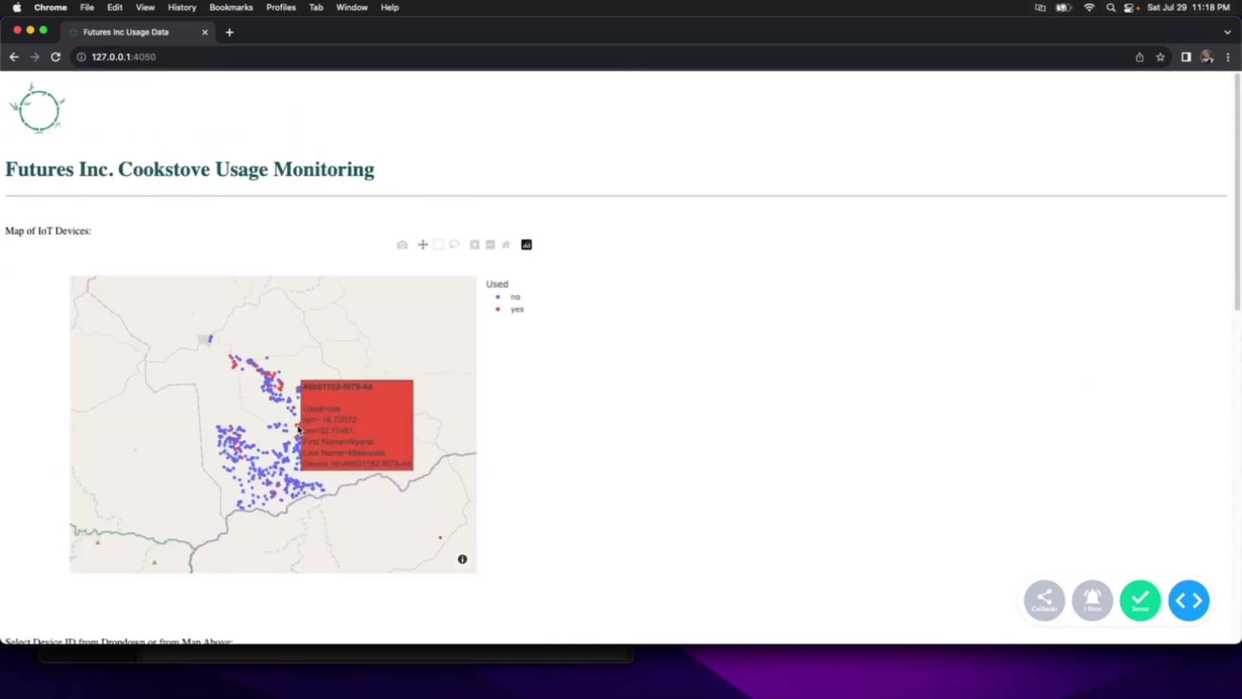
left_click(298, 428)
Review the household information of device 46b01182-f079-4d and inspect its usage bars for 6/18/23 and 6/5/23 against the usage data.
scroll(616, 432, "down", 3)
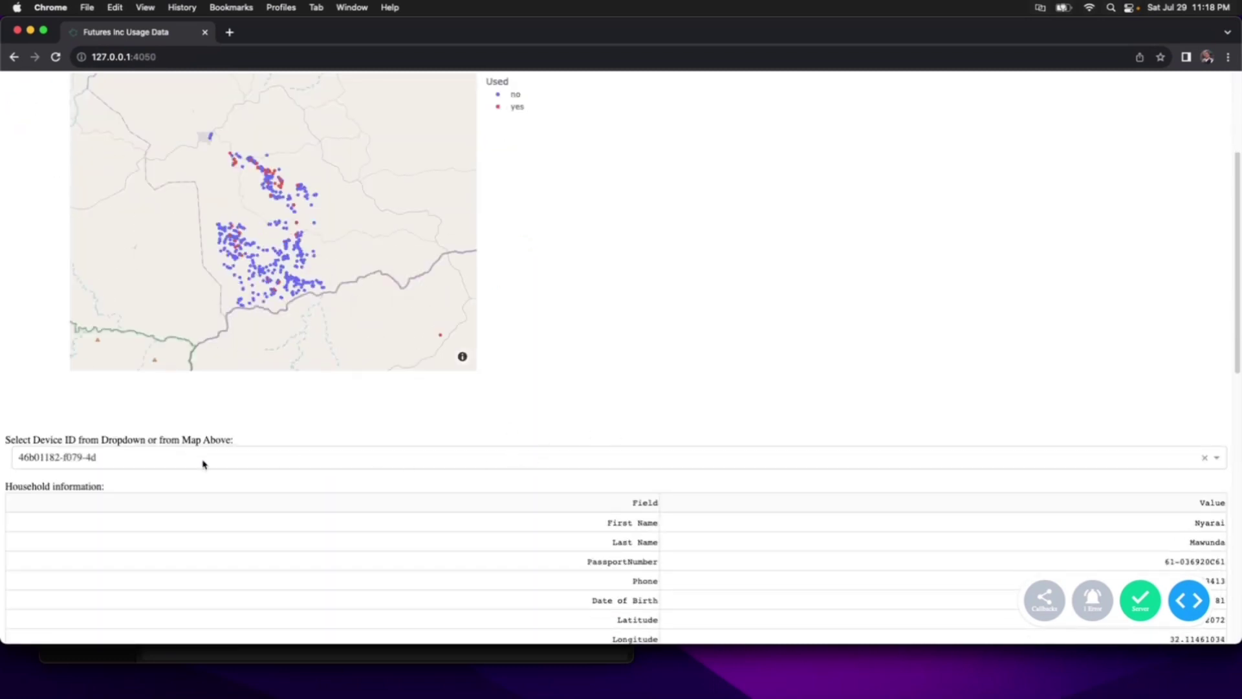
scroll(729, 500, "down", 3)
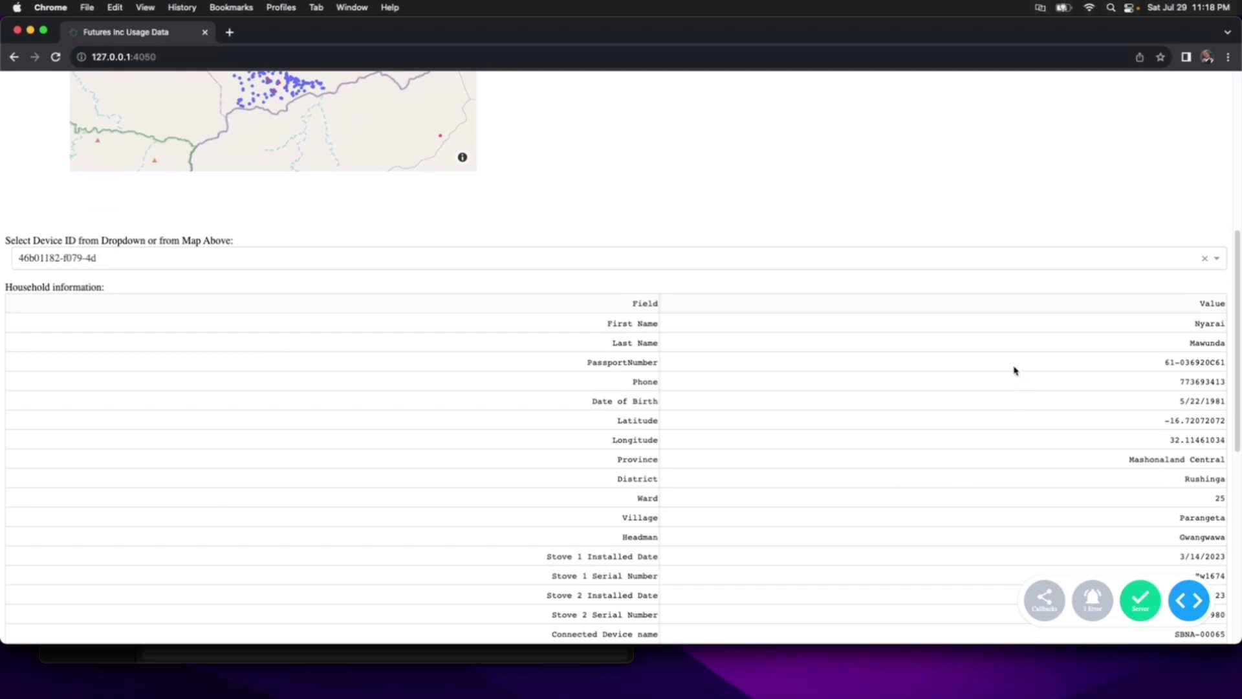
scroll(973, 541, "down", 3)
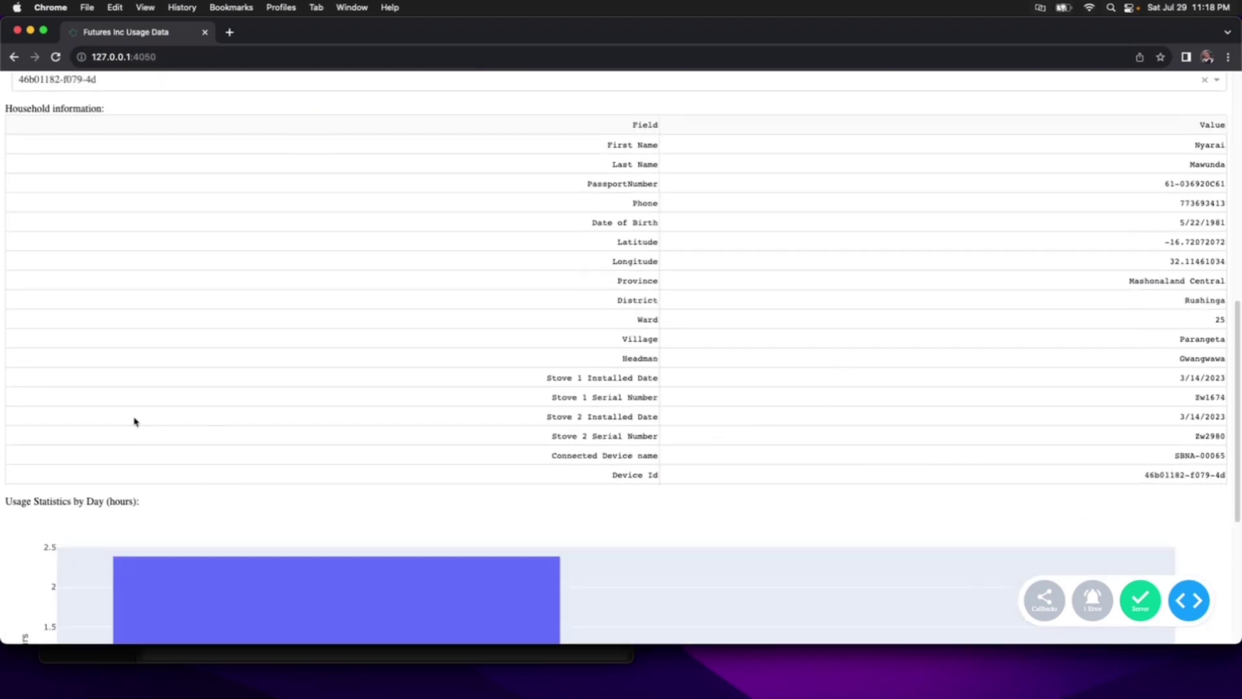
scroll(50, 421, "down", 5)
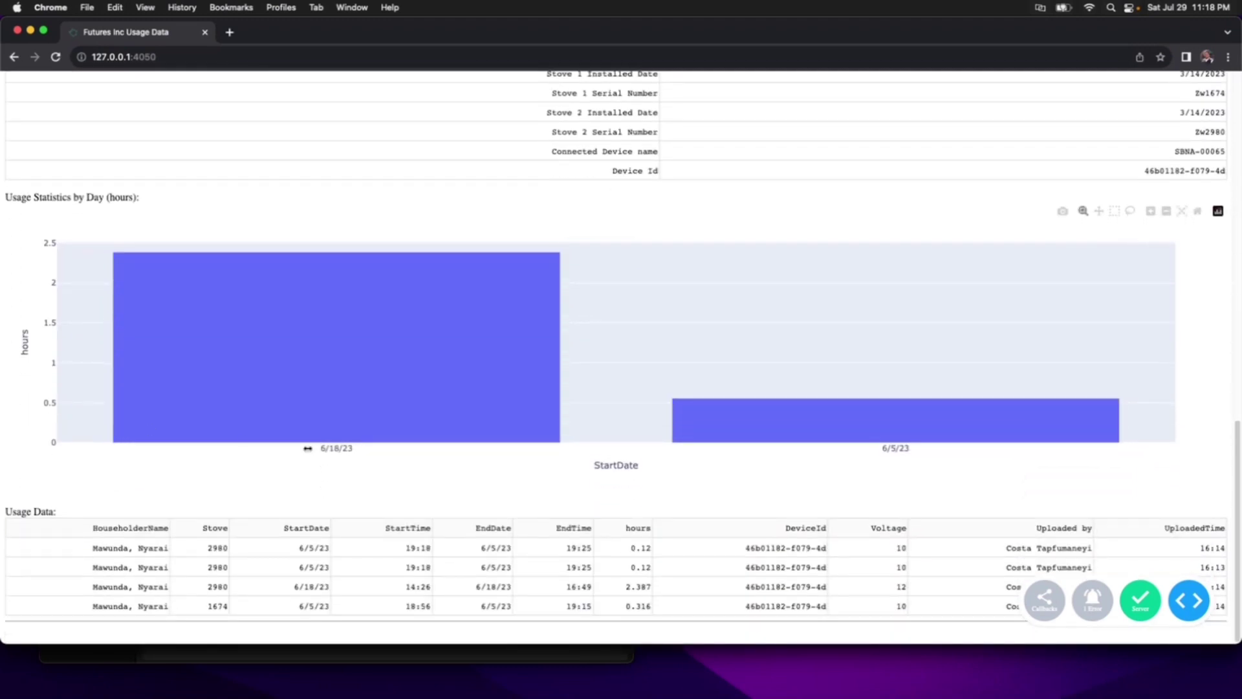
mouse_move(415, 433)
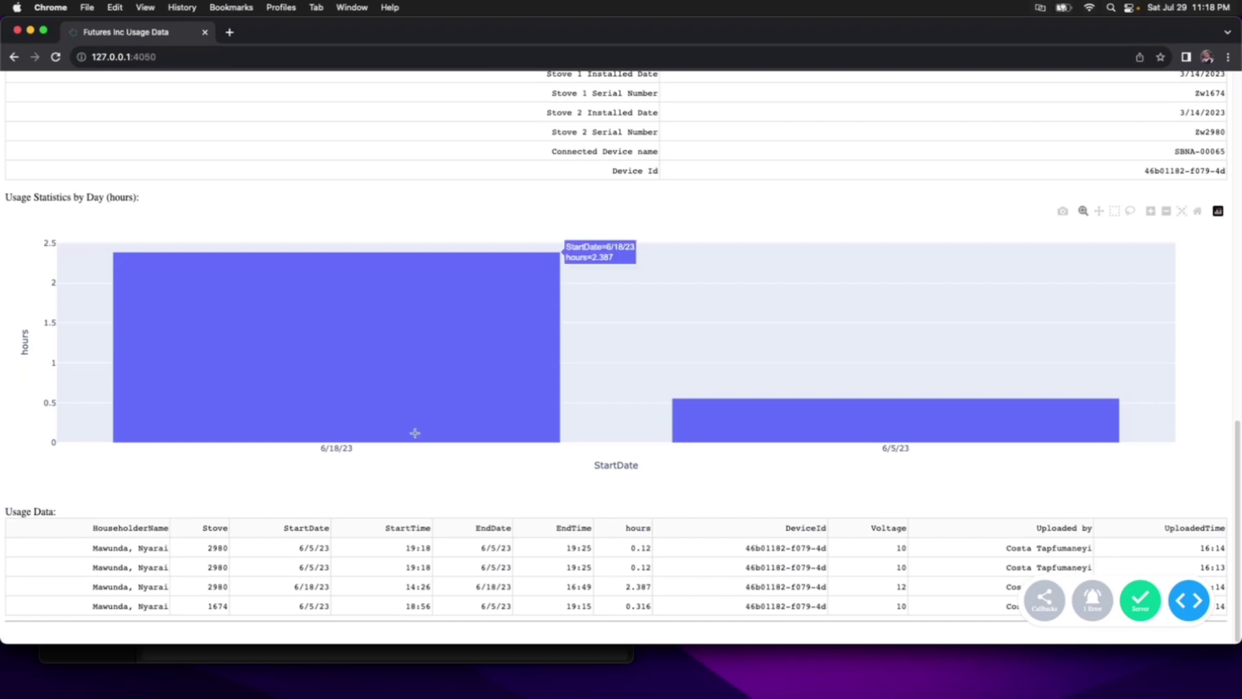
mouse_move(832, 441)
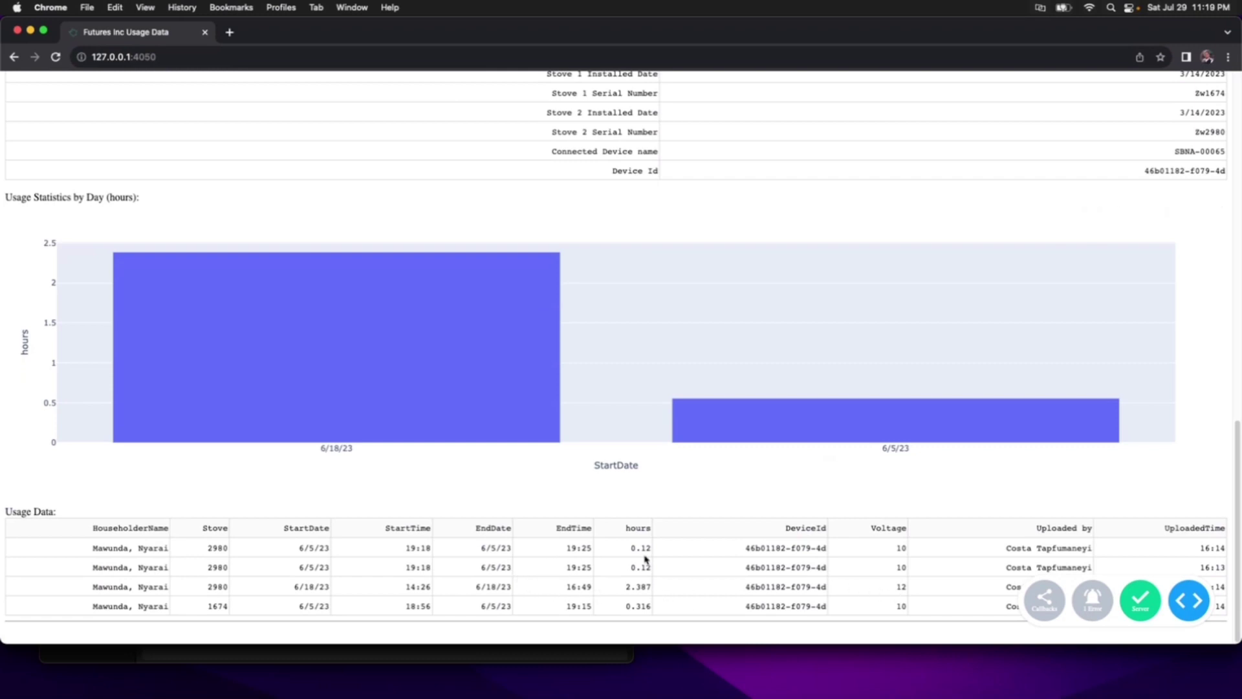
mouse_move(402, 359)
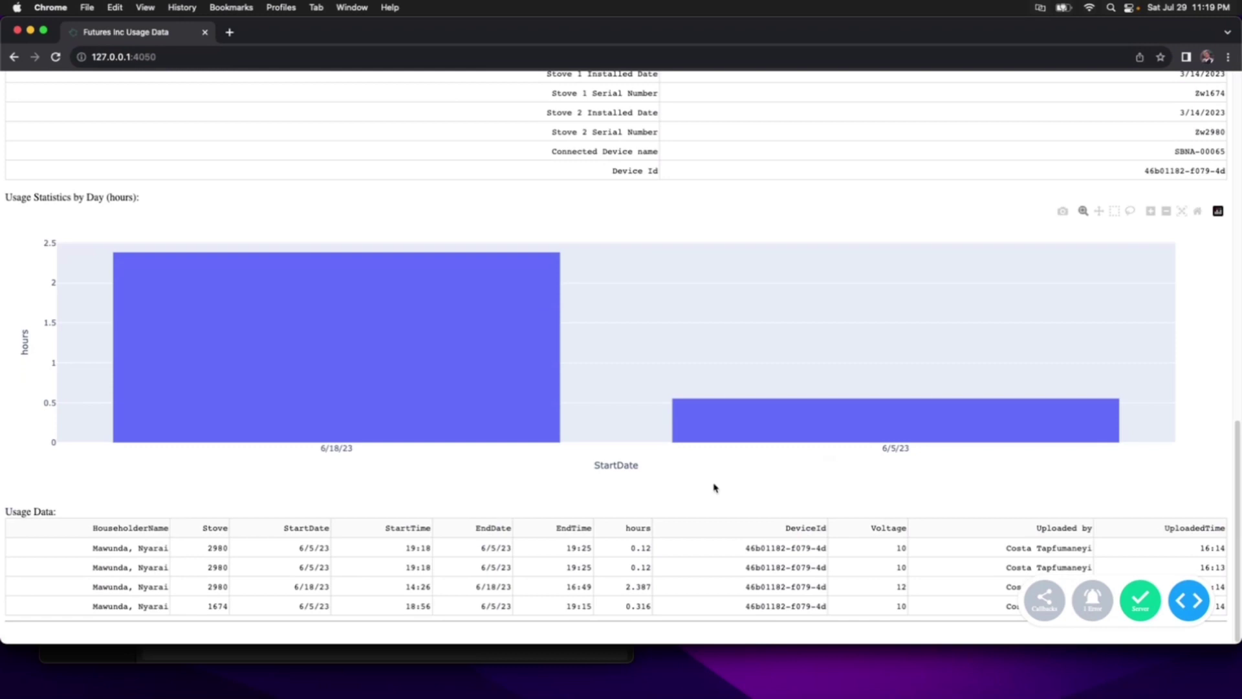
mouse_move(746, 425)
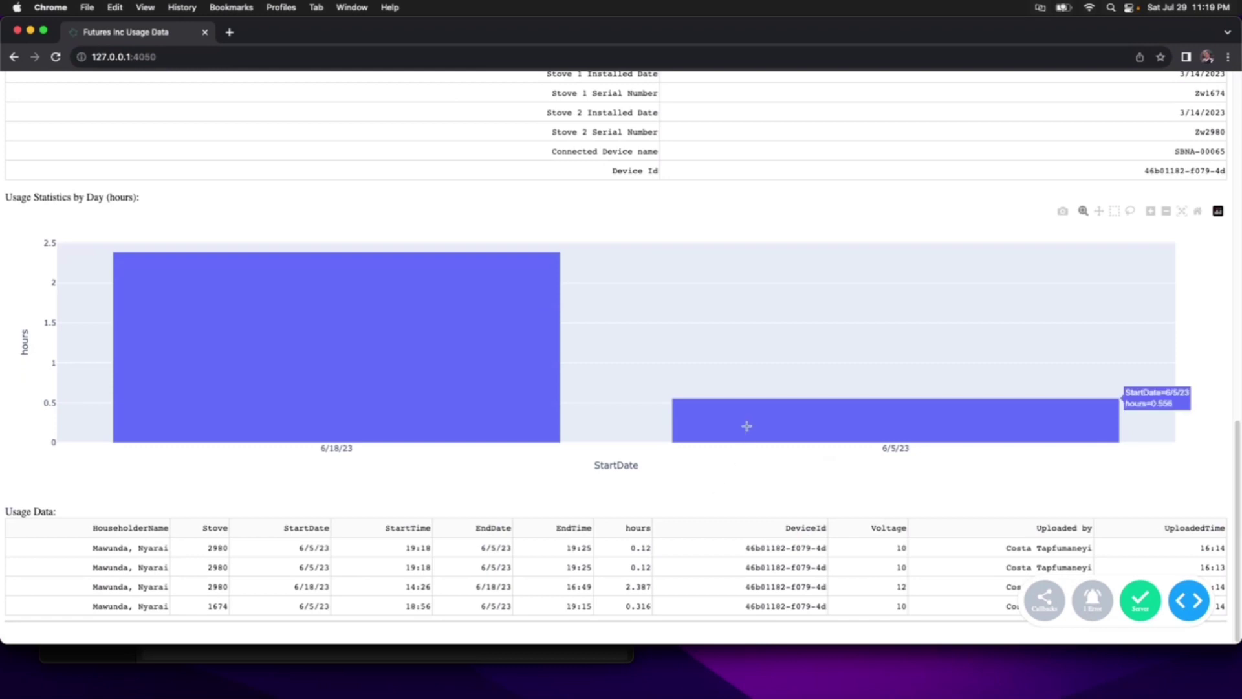
Select the device marked as used, 8399c918-8419-4b, on the map and review its daily usage chart and usage data.
scroll(33, 502, "up", 15)
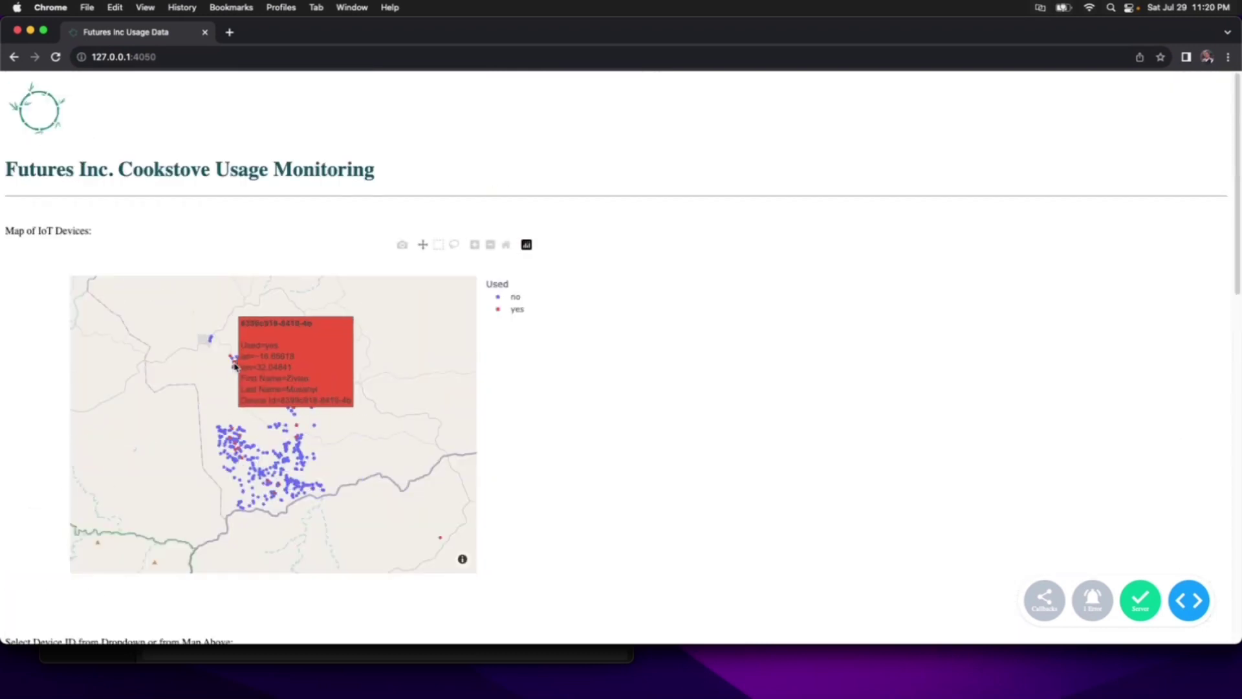
scroll(38, 453, "down", 15)
scroll(39, 449, "up", 12)
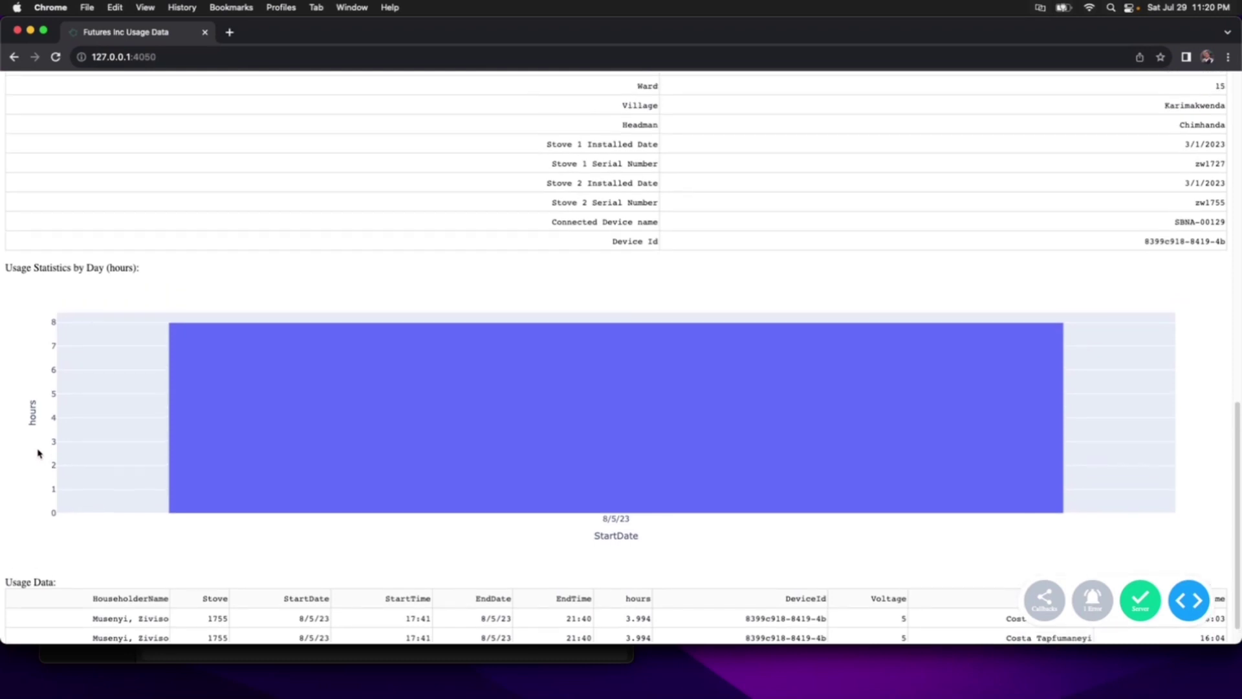
scroll(65, 516, "down", 10)
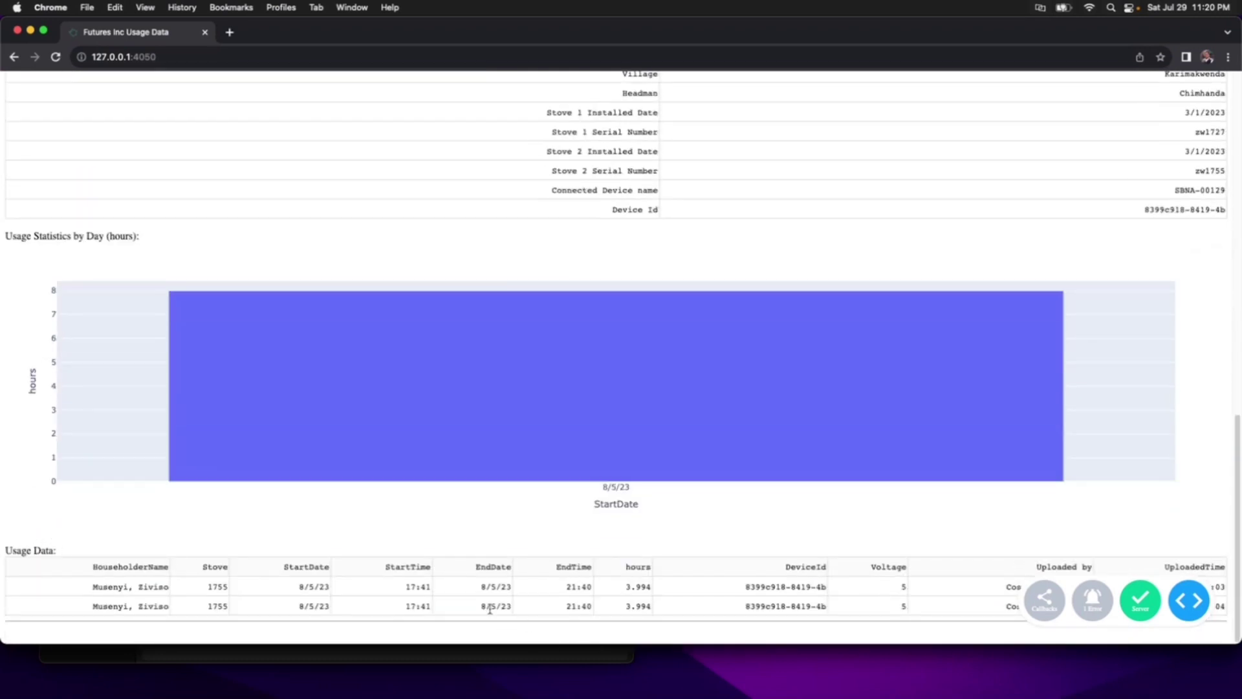
mouse_move(682, 403)
scroll(455, 612, "up", 1)
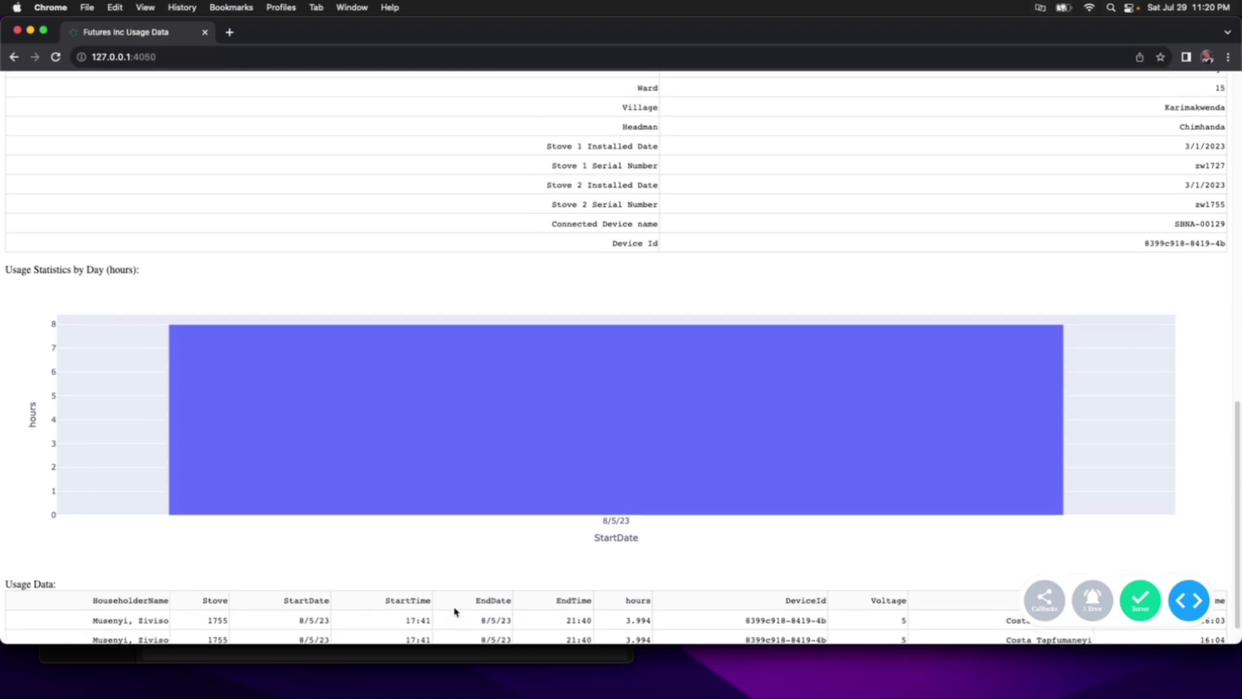
scroll(455, 611, "up", 1)
scroll(455, 611, "down", 2)
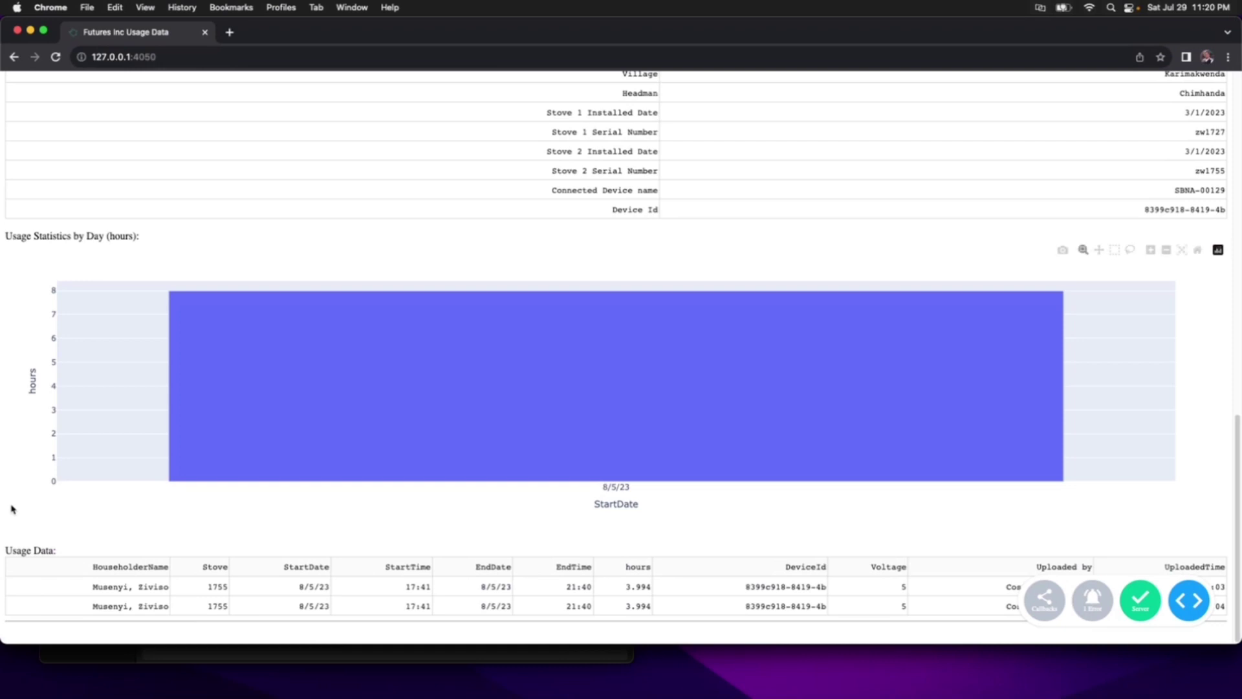
Minimize the dashboard window and go to the first cell of the newapp Jupyter notebook in Firefox.
scroll(11, 506, "up", 15)
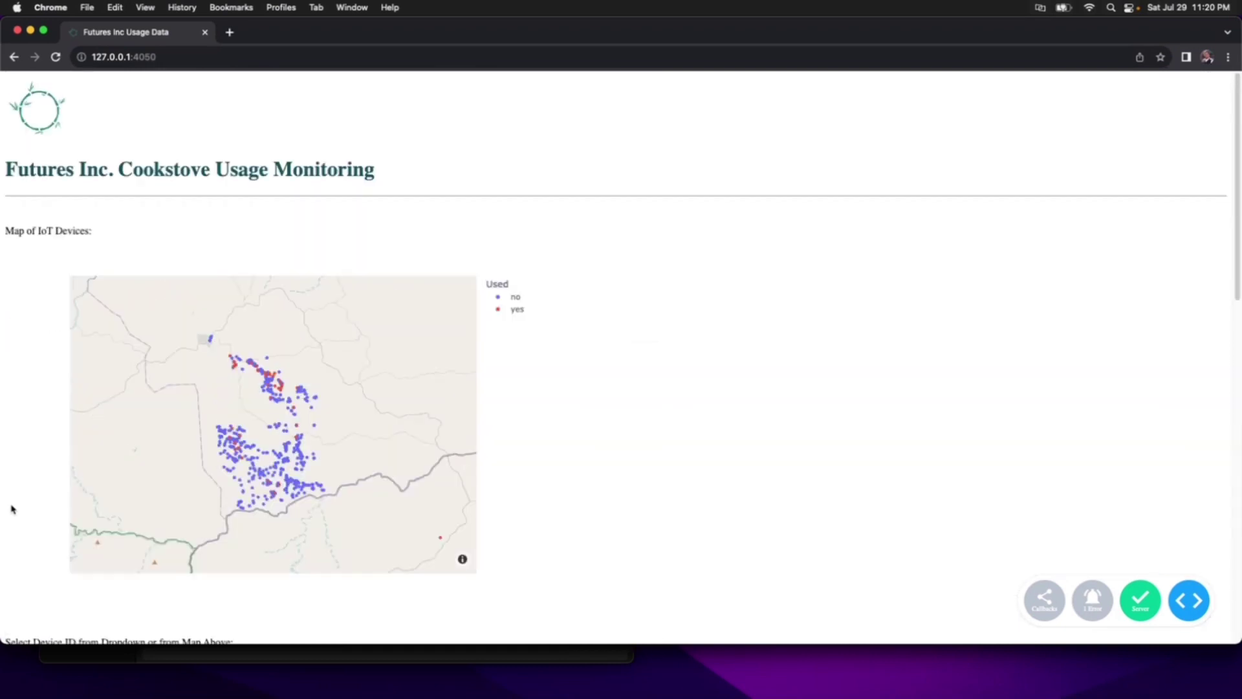
left_click_drag(436, 38, 433, 63)
key("super+m")
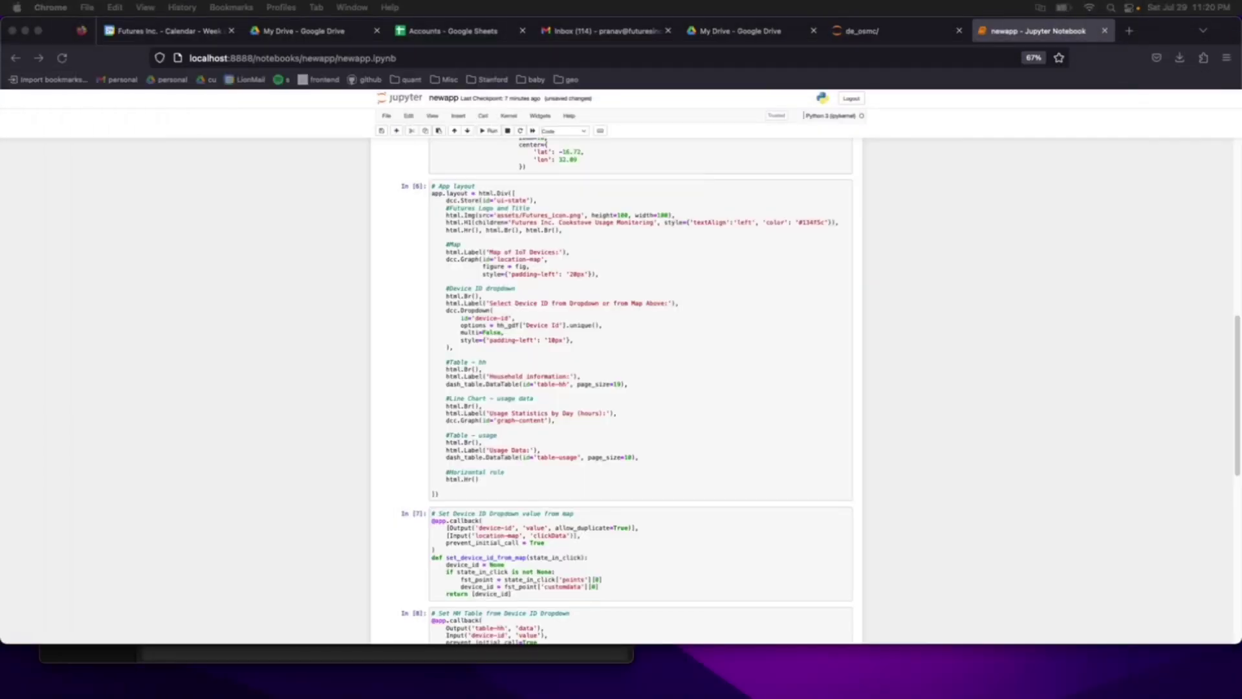
scroll(412, 360, "up", 10)
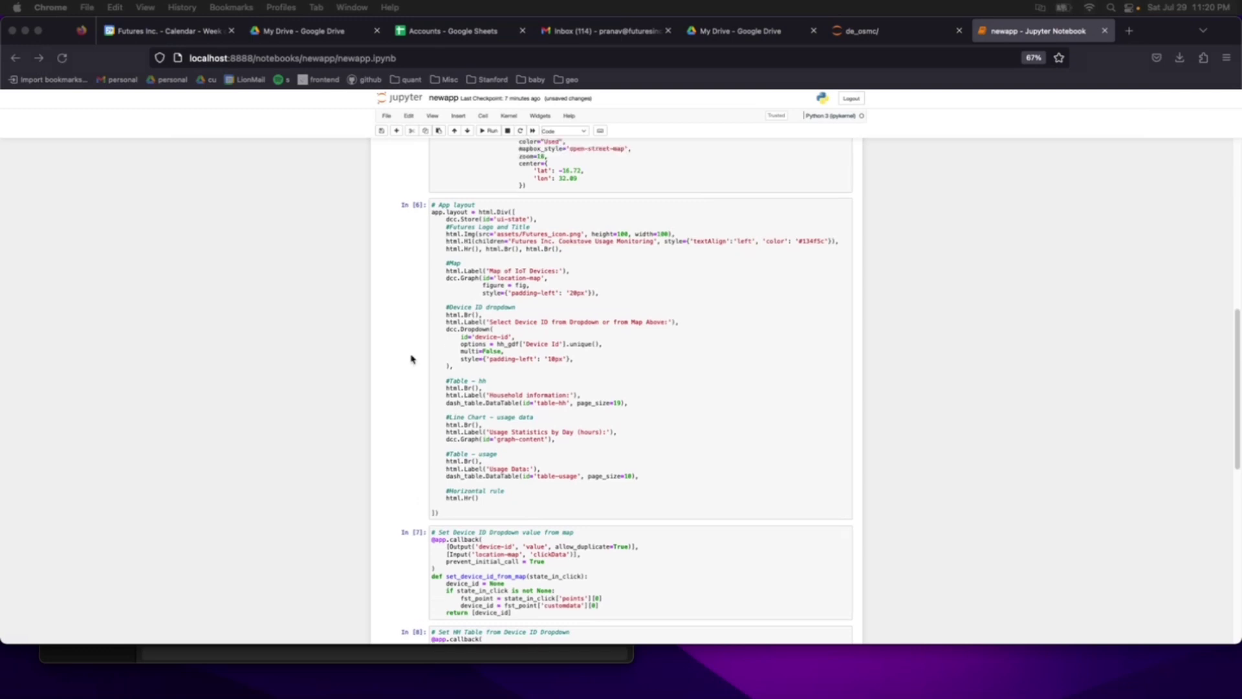
left_click(519, 191)
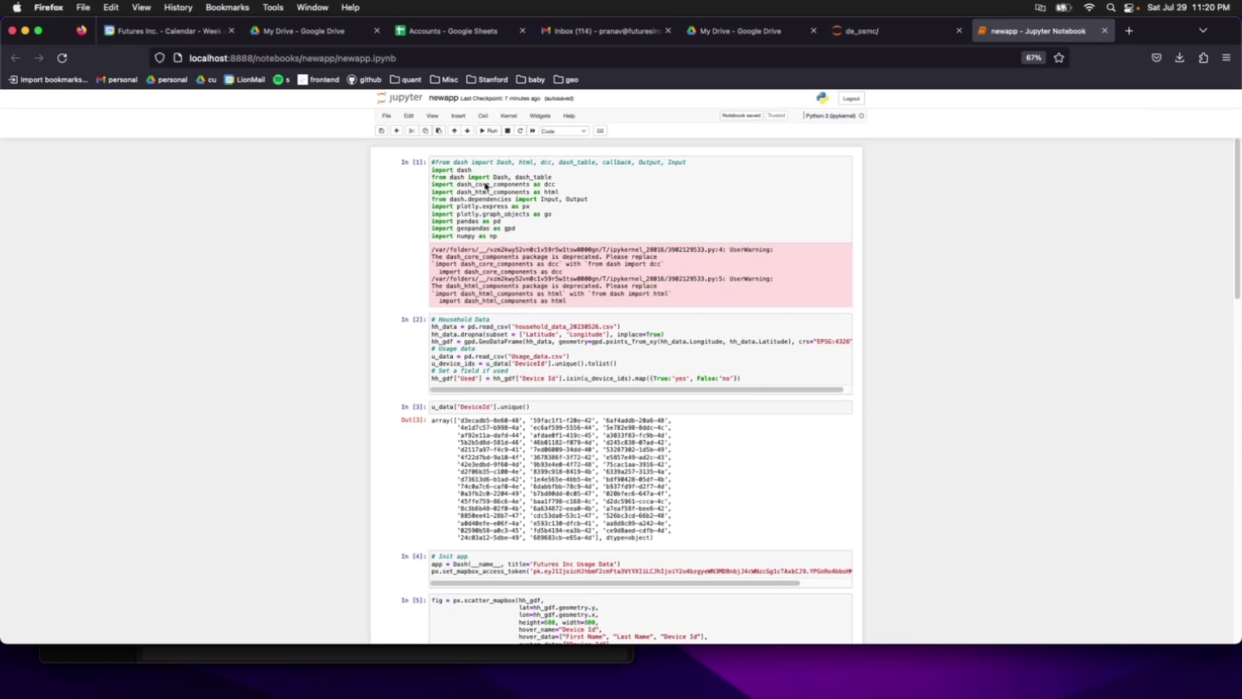
Look through the notebook's imports, household and usage data loading, app initialization and scatter map cells.
scroll(286, 238, "down", 2)
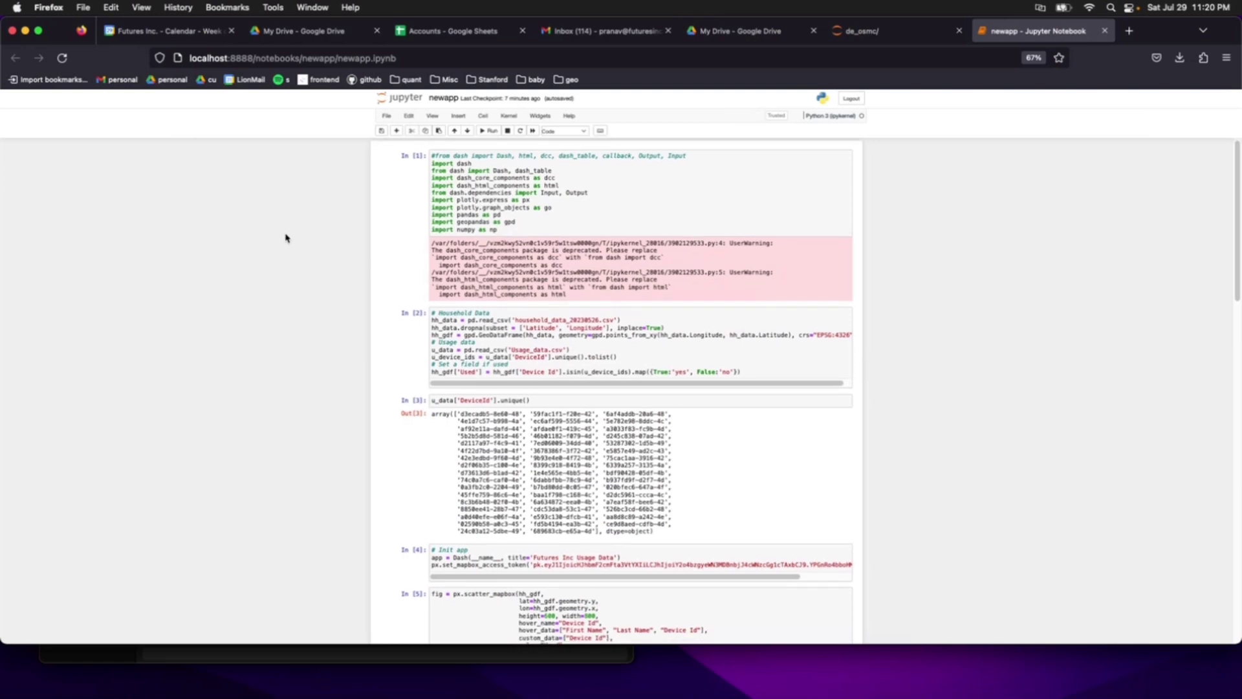
key("Return")
scroll(323, 306, "down", 4)
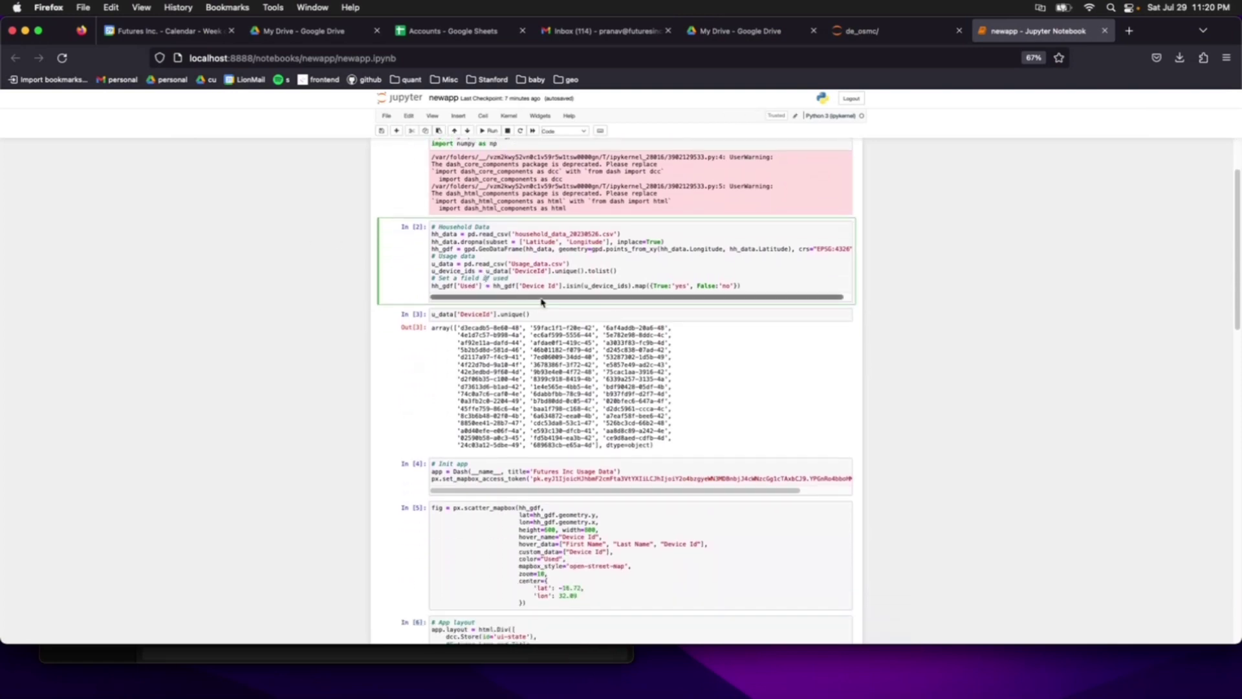
left_click(529, 313)
scroll(297, 286, "down", 15)
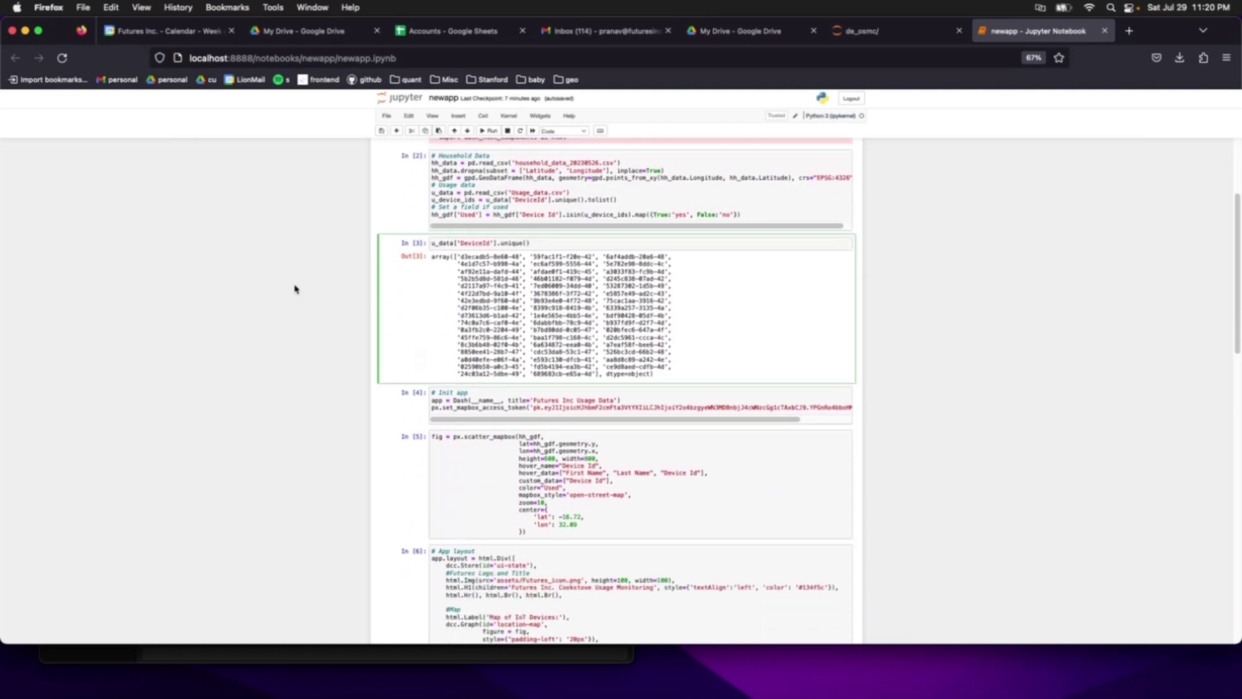
left_click(517, 249)
left_click(514, 291)
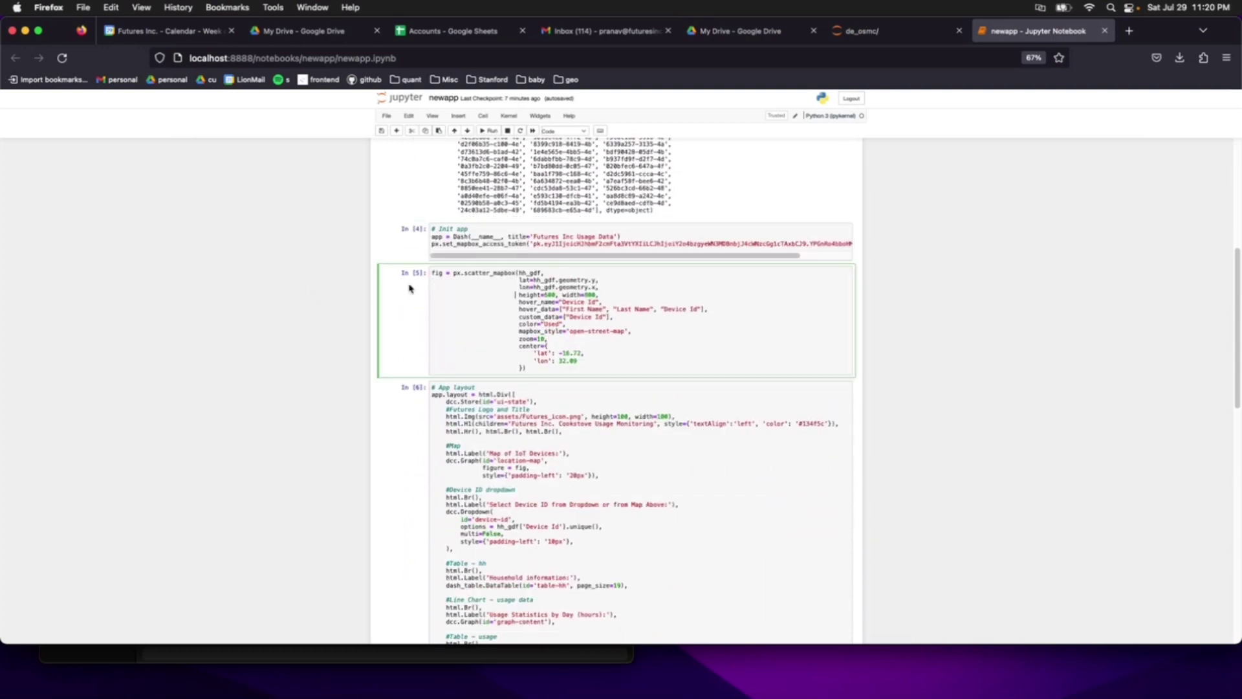
Look through the app layout cell and the callback that sets the Device ID dropdown from the map.
scroll(288, 254, "down", 10)
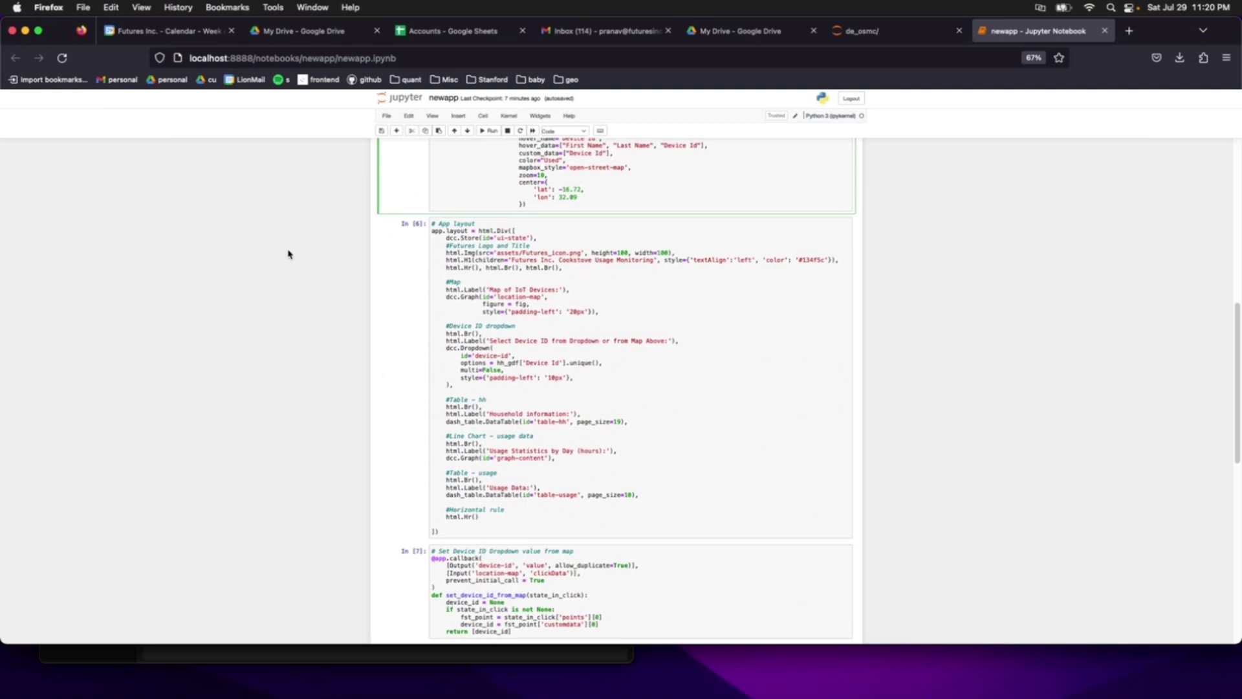
left_click(491, 250)
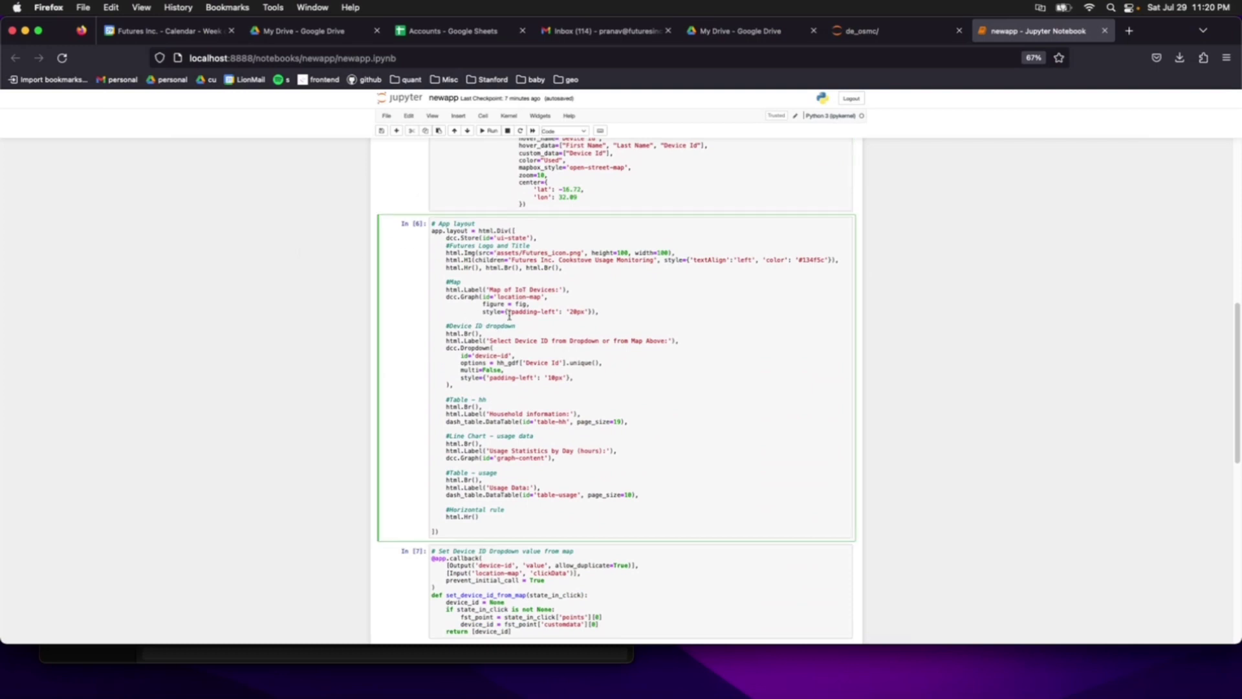
scroll(308, 361, "down", 10)
left_click(482, 403)
scroll(278, 321, "down", 5)
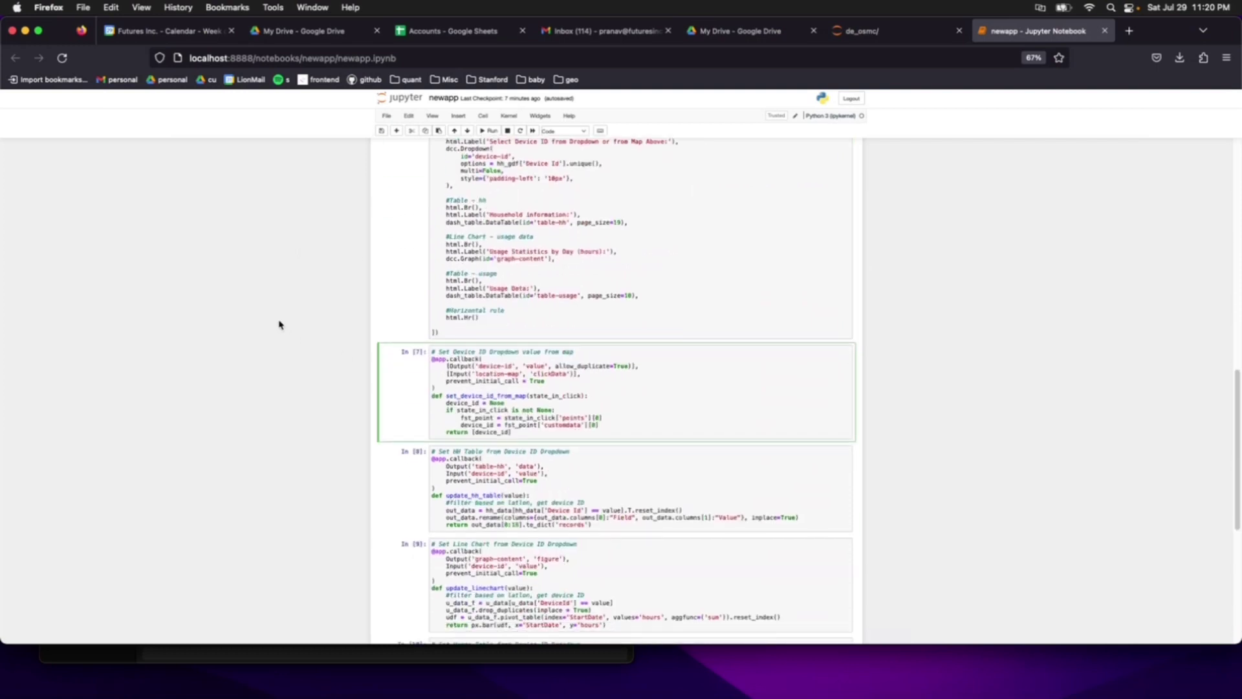
Look through the household table, line chart and usage table callbacks and the server launch cell, and return to the notebook's first cell.
left_click(490, 430)
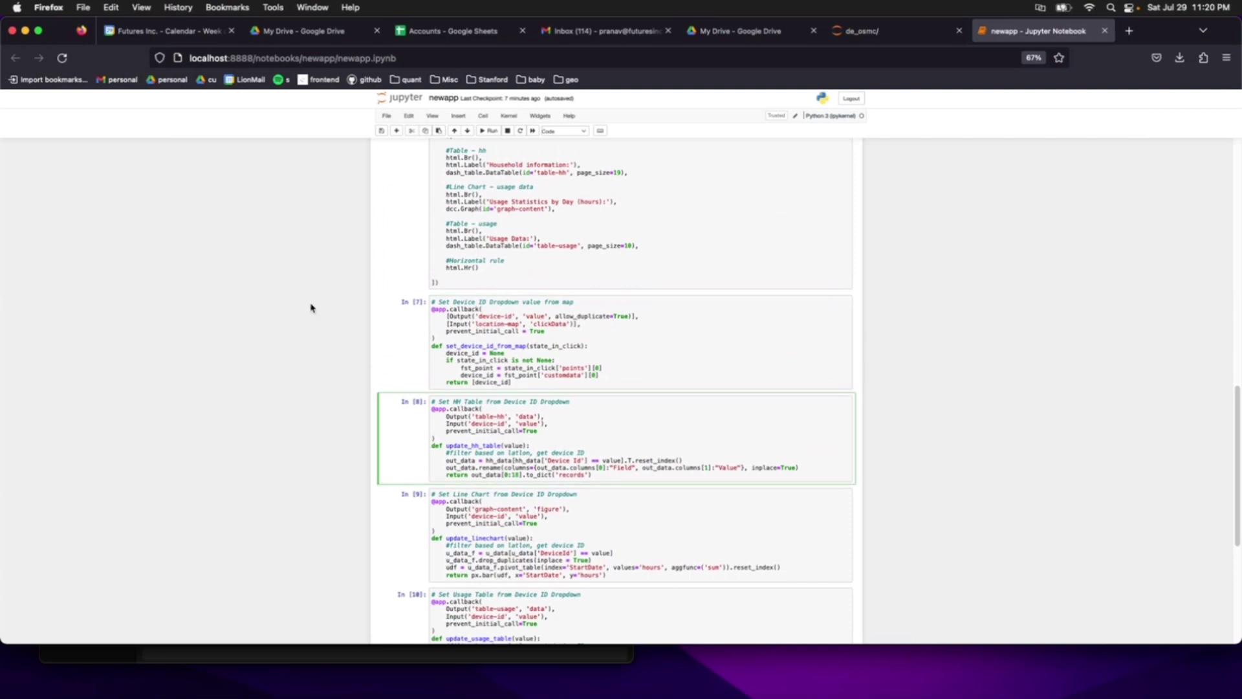
scroll(311, 308, "down", 3)
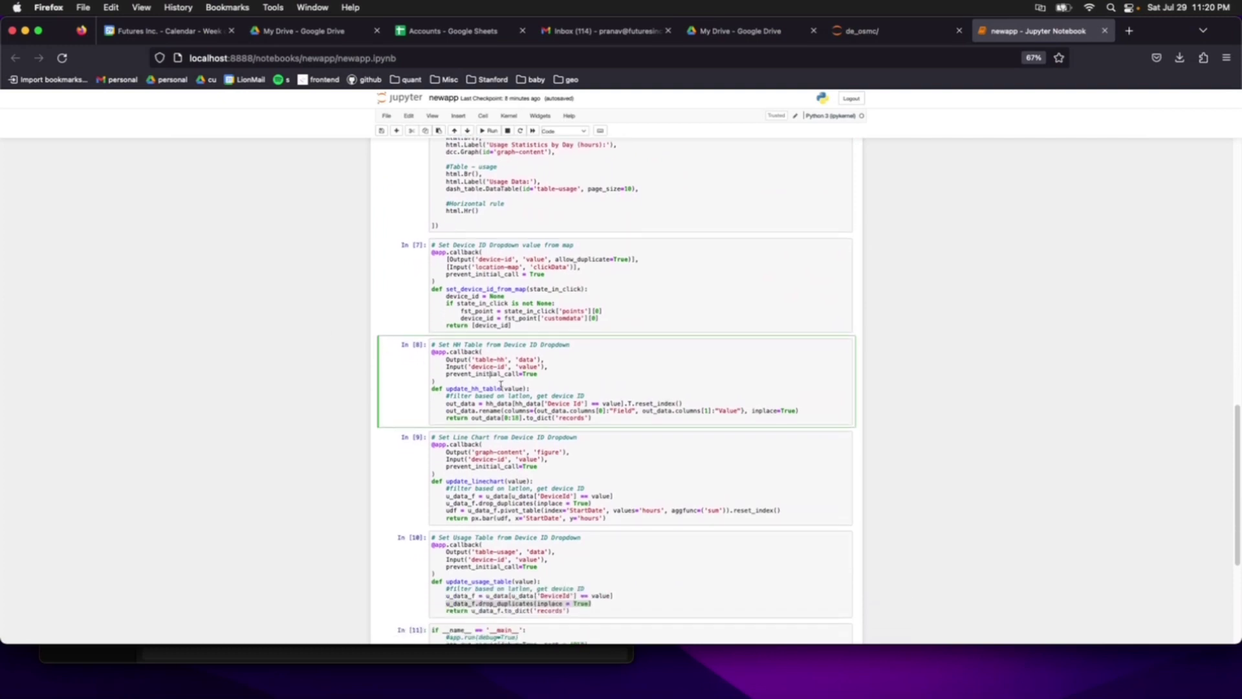
left_click(529, 474)
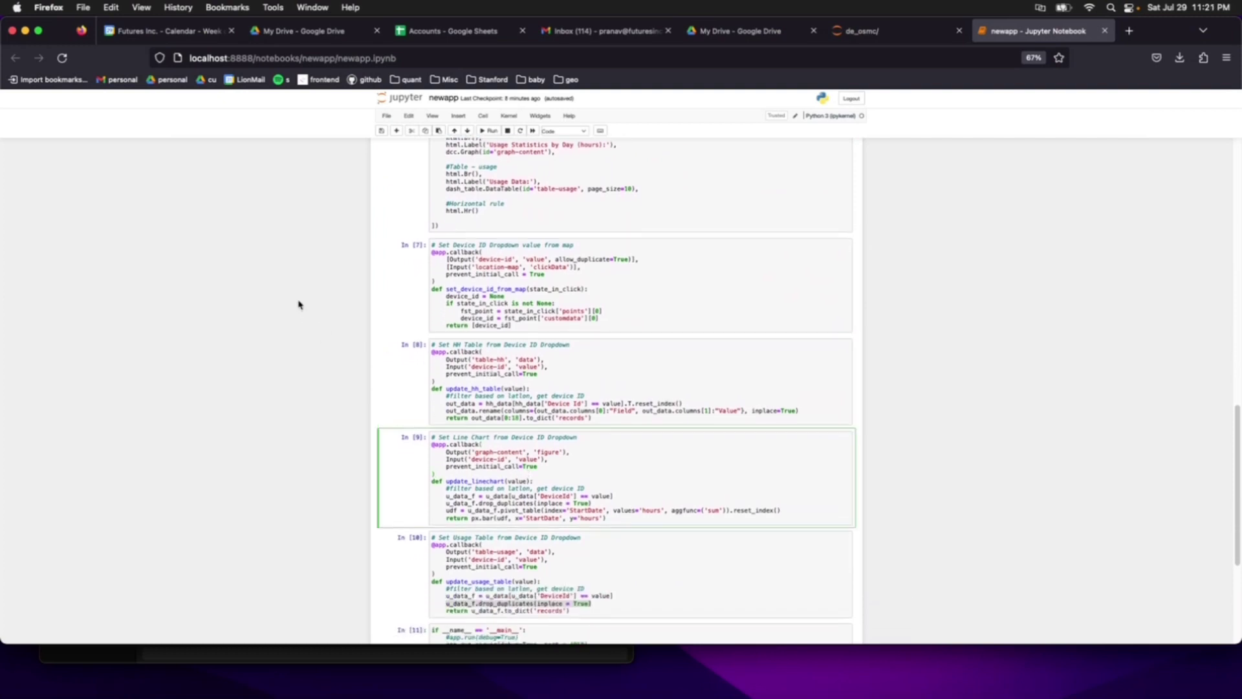
scroll(310, 312, "down", 2)
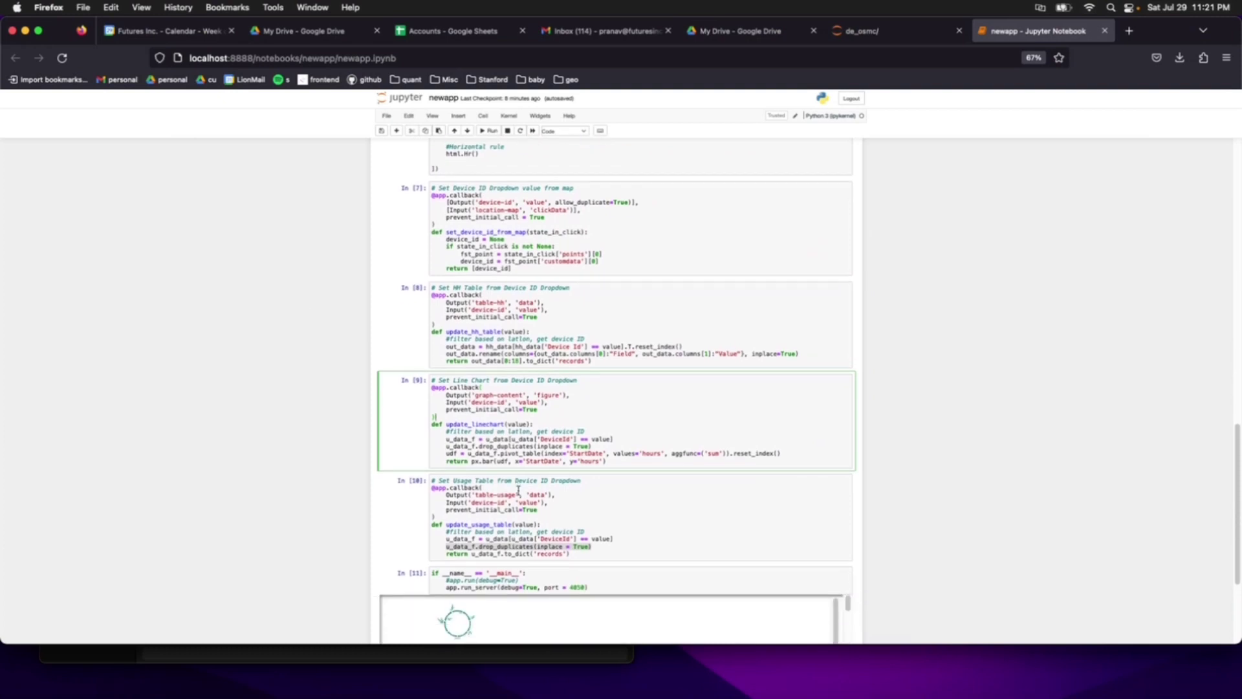
scroll(191, 372, "down", 3)
left_click(500, 510)
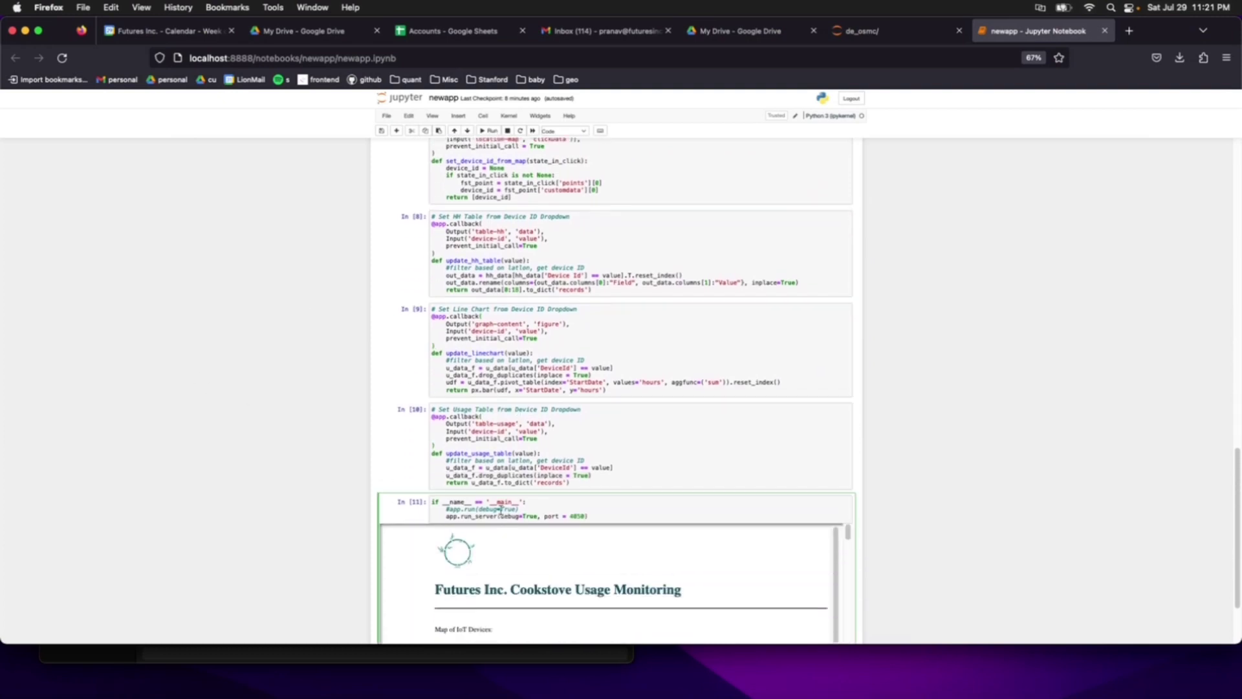
scroll(230, 402, "down", 3)
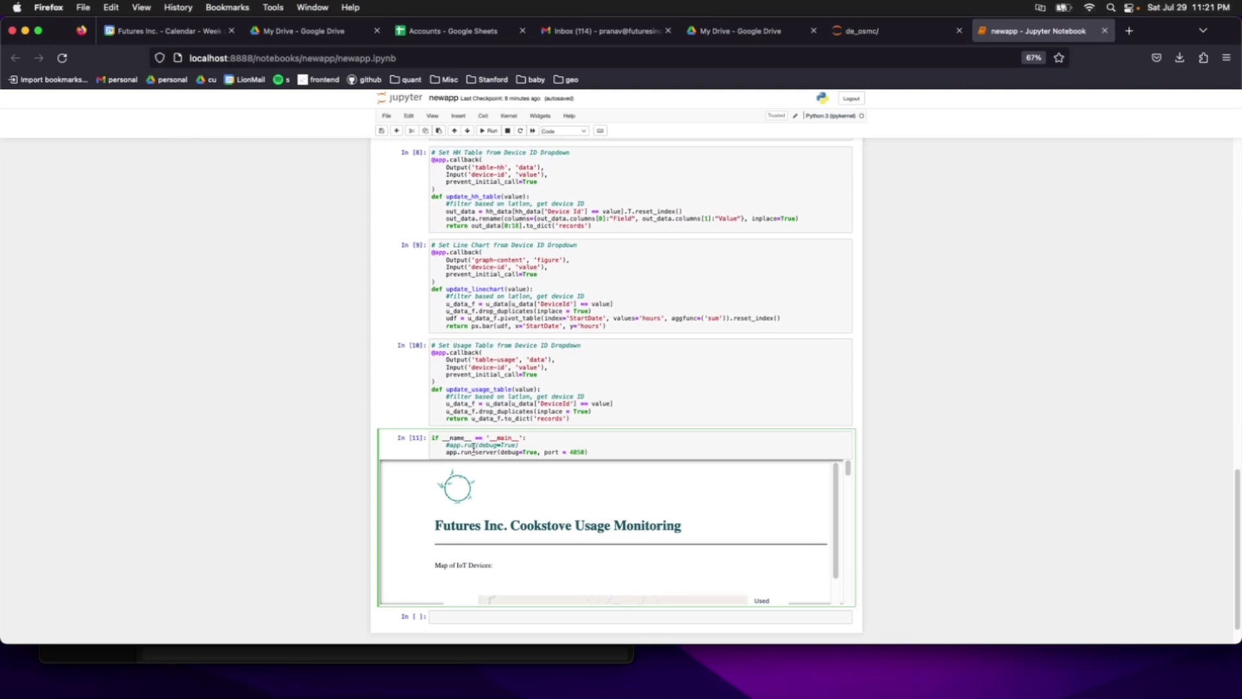
scroll(276, 428, "up", 20)
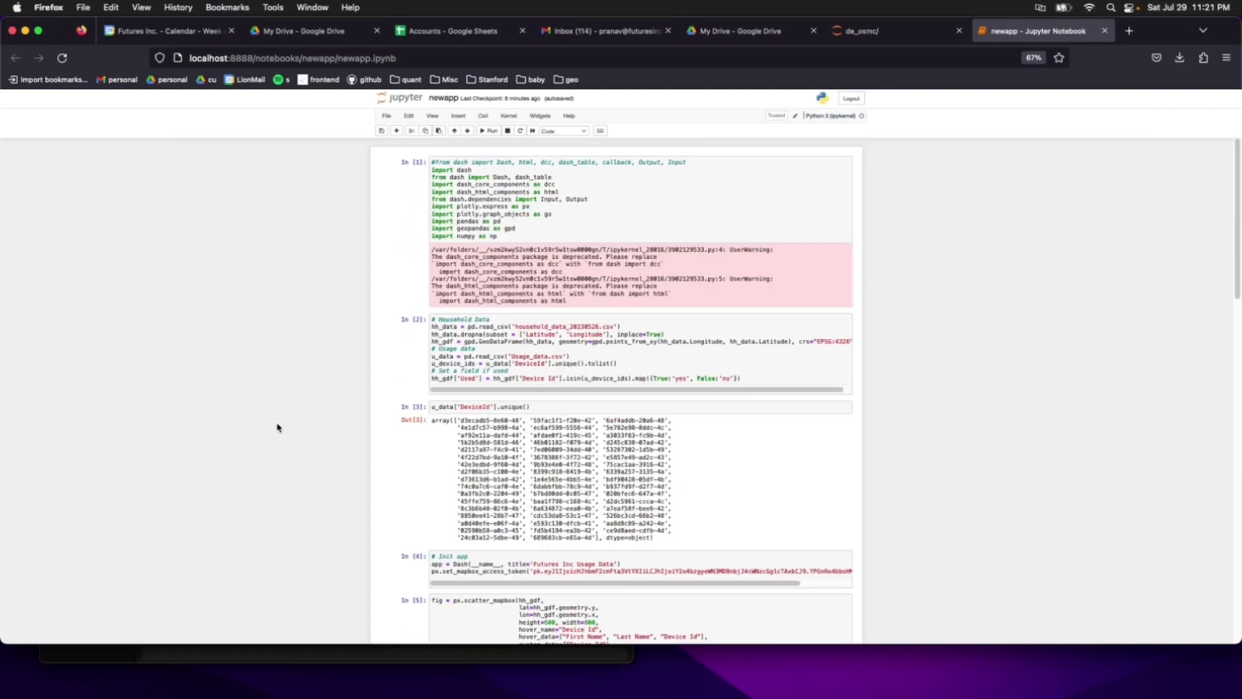